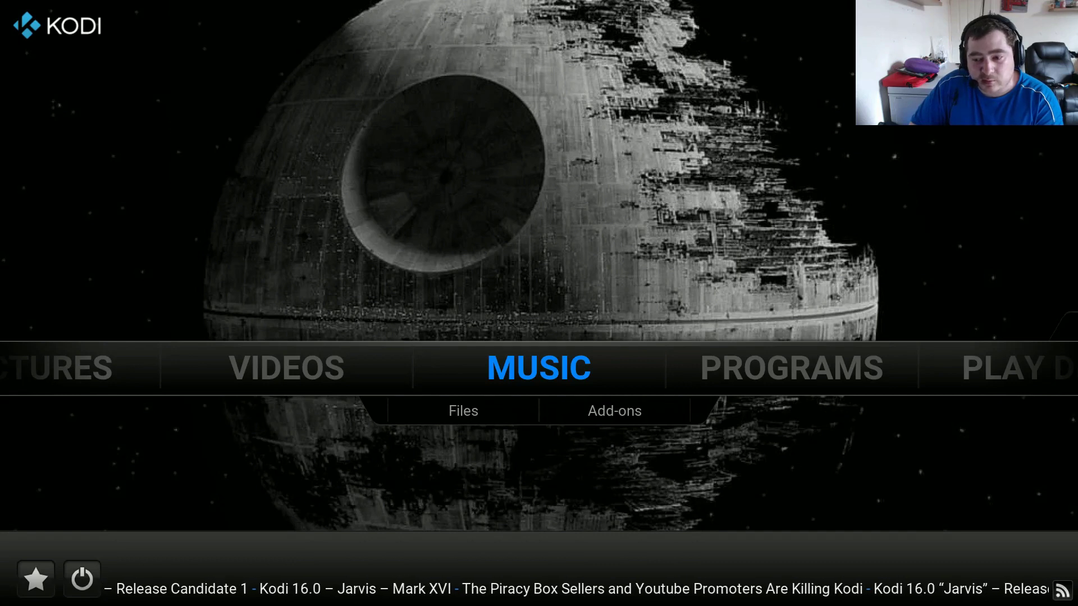
# - Open the File manager from the System section and highlight Add source
pyautogui.press('Right')
pyautogui.press('Right')
pyautogui.press('Right')
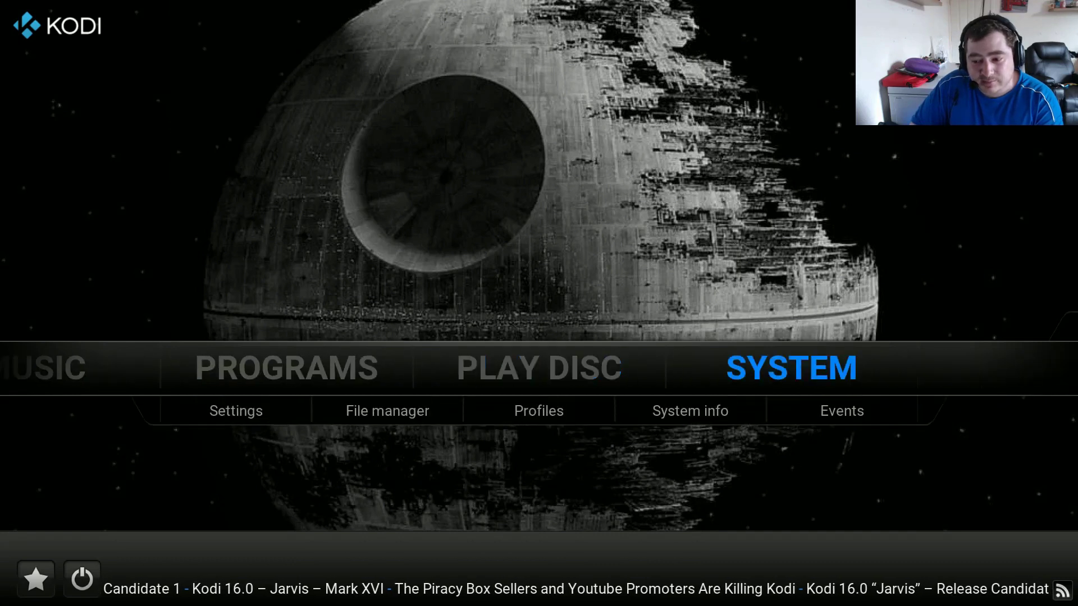
pyautogui.press('Down')
pyautogui.press('Return')
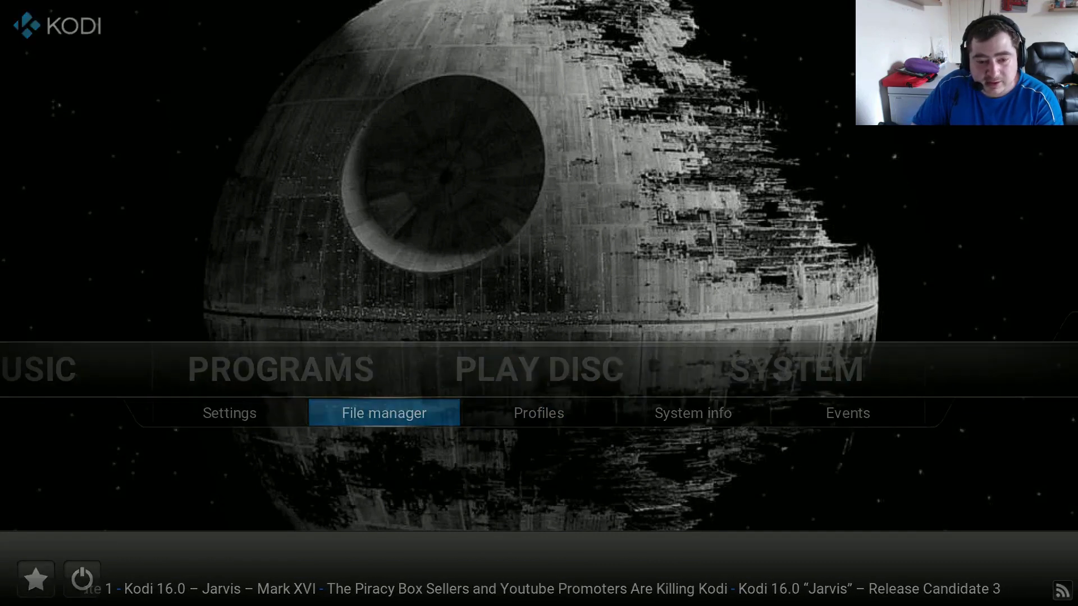
pyautogui.press('Down')
pyautogui.press('Down')
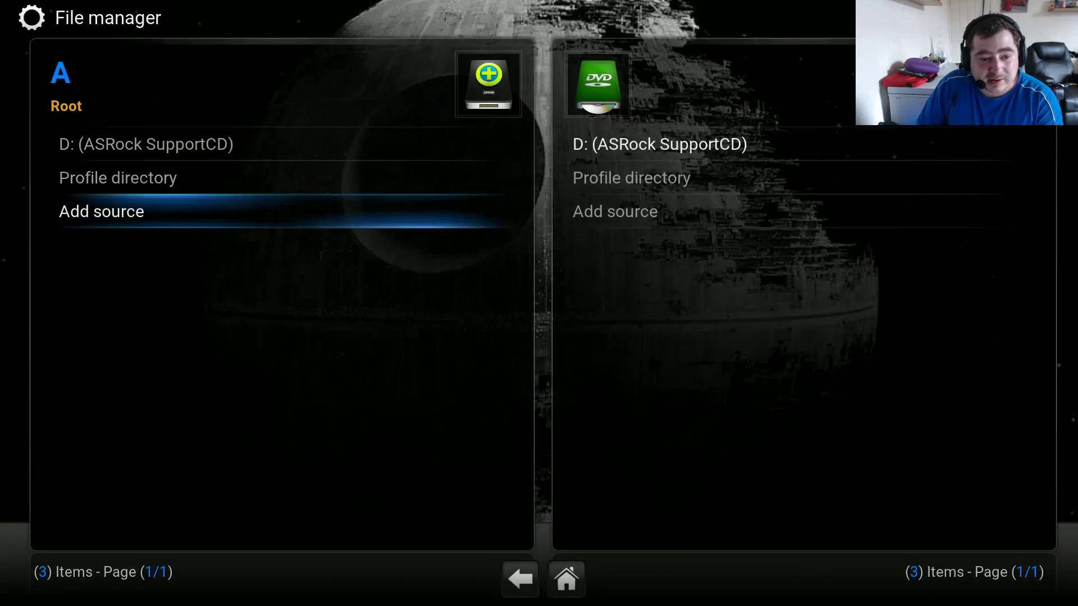
pyautogui.press('Return')
pyautogui.press('Return')
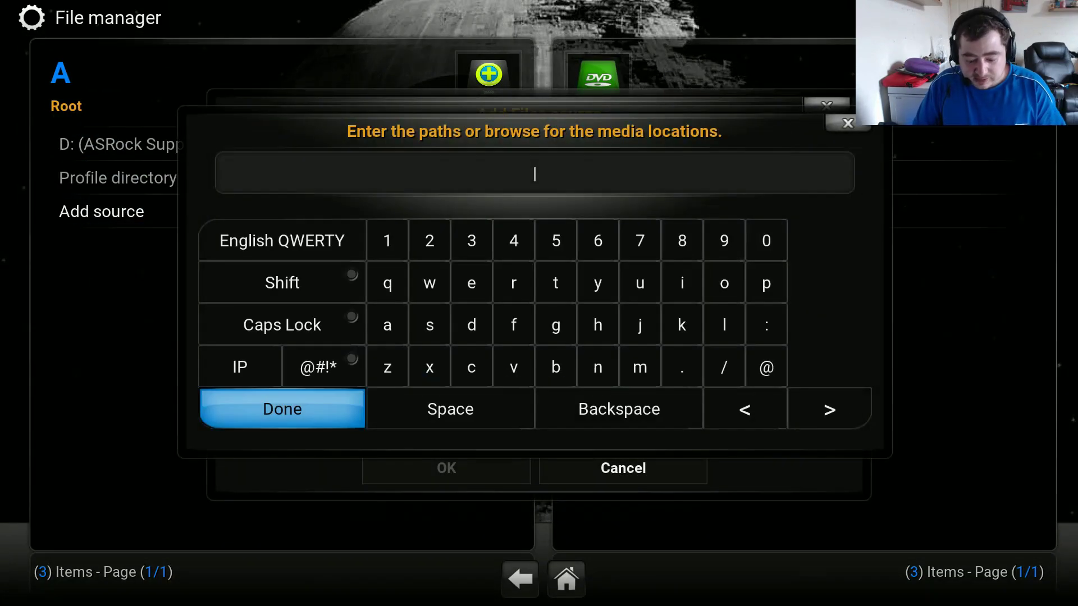
pyautogui.write('HTTP:')
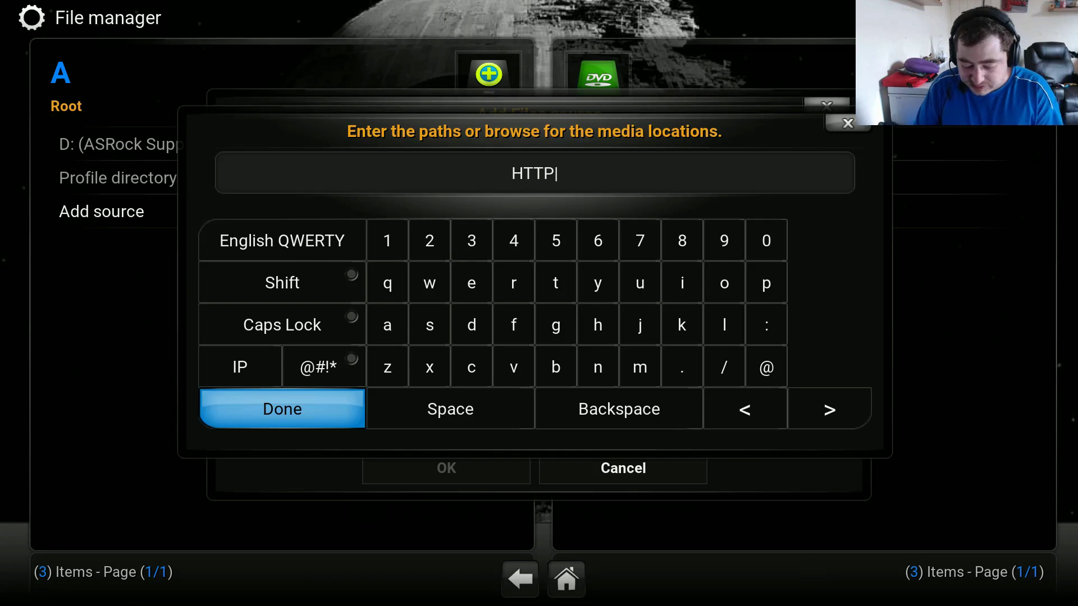
pyautogui.press('BackSpace')
pyautogui.press('BackSpace')
pyautogui.press('BackSpace')
pyautogui.write('ttp://')
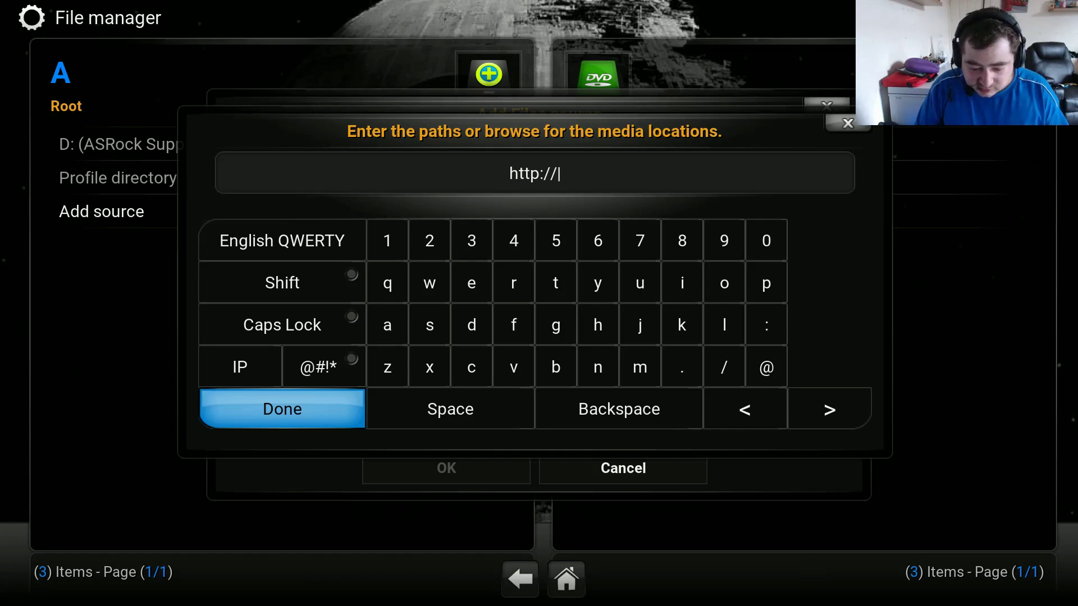
pyautogui.write('vps.')
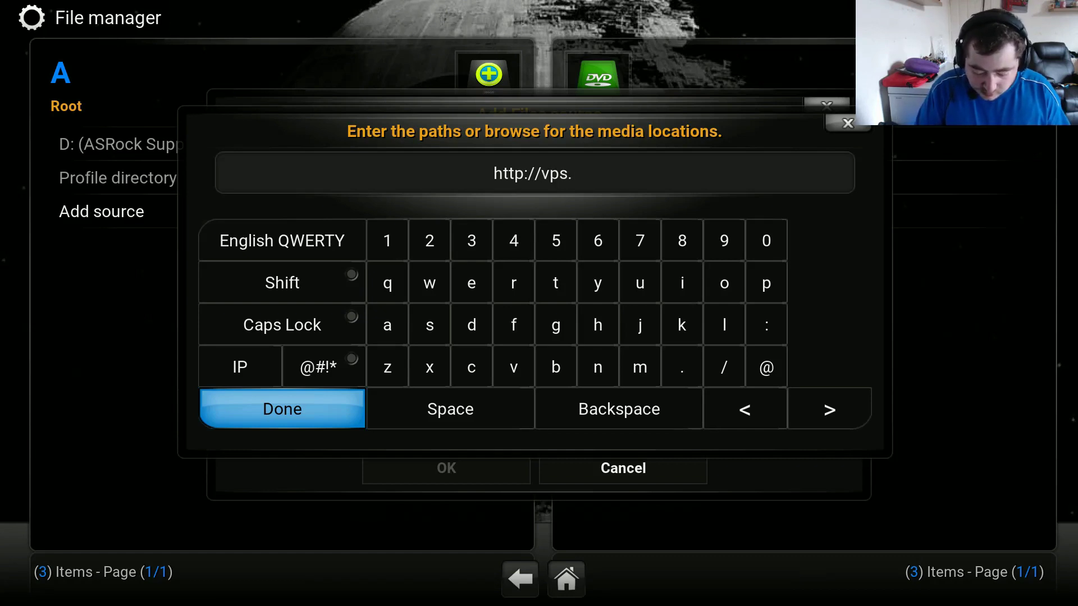
pyautogui.write('oblivu')
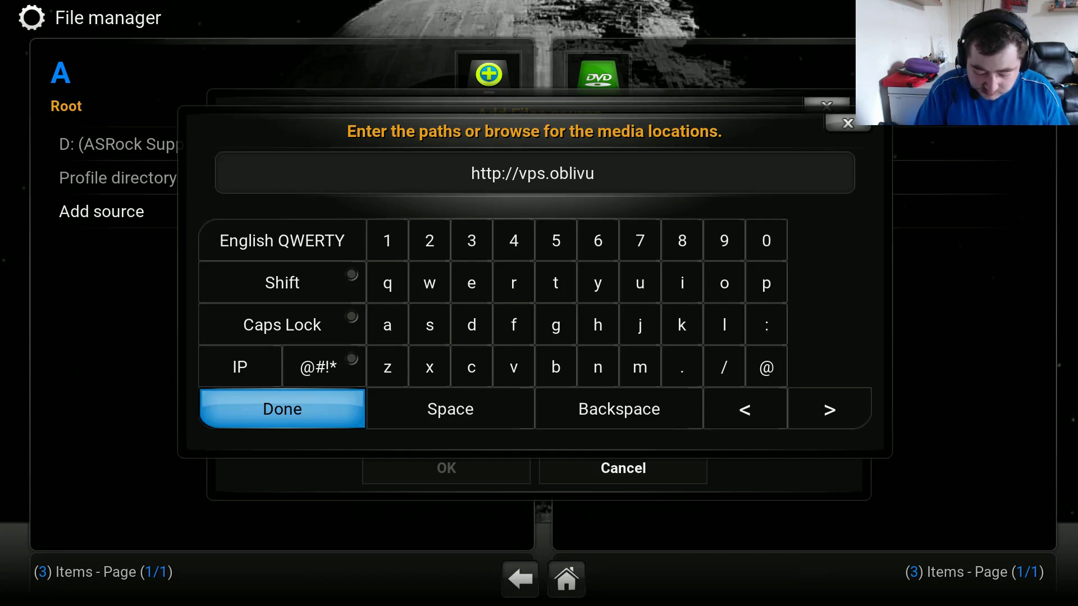
pyautogui.press('BackSpace')
pyautogui.write('ipon')
pyautogui.press('BackSpace')
pyautogui.press('BackSpace')
pyautogui.press('BackSpace')
pyautogui.write('on')
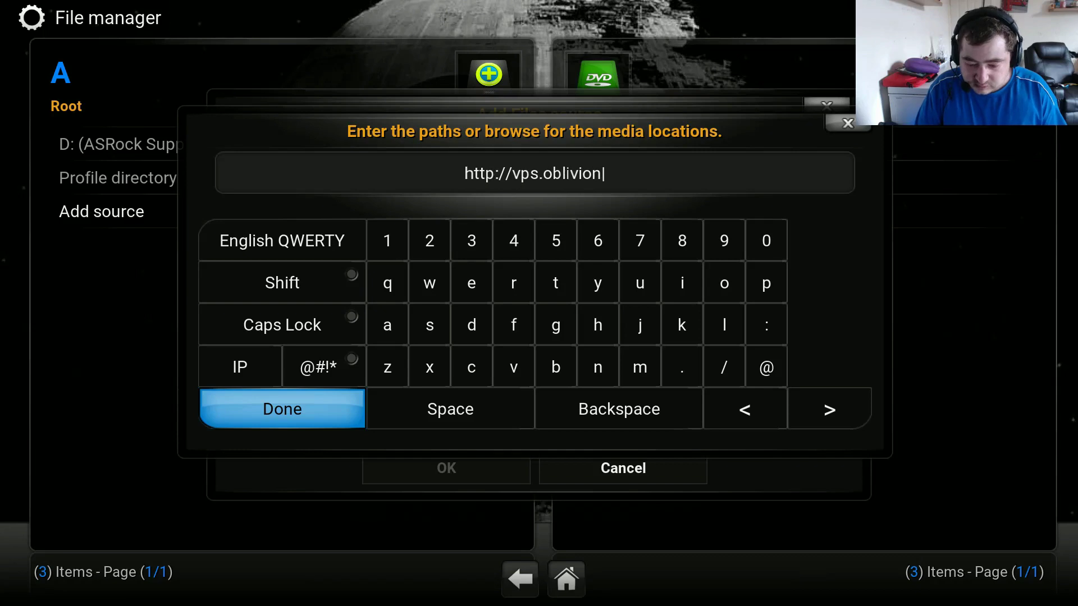
pyautogui.write('bui')
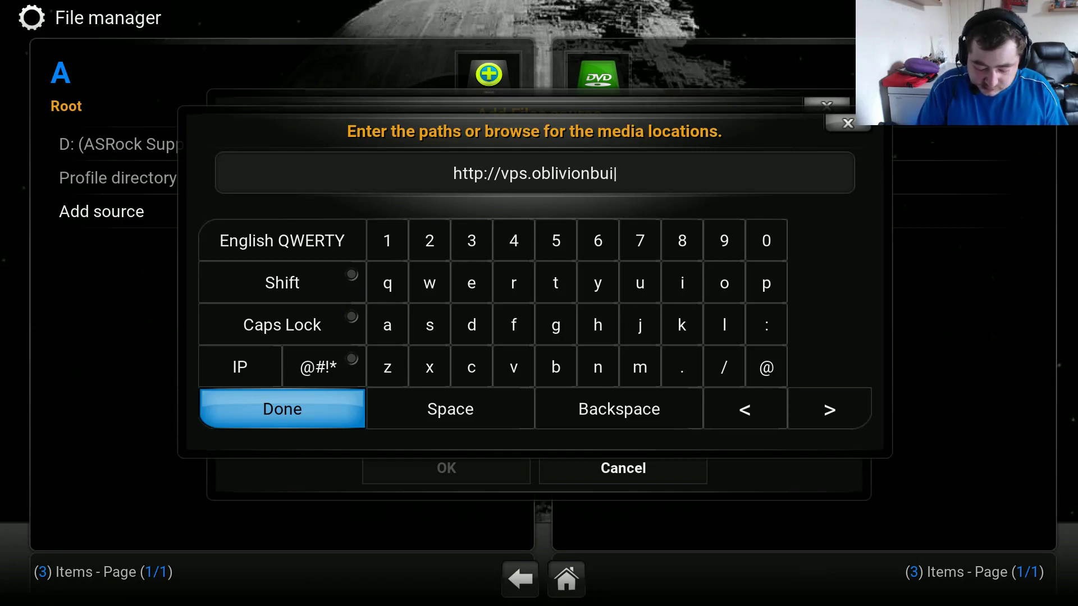
pyautogui.write('lds.')
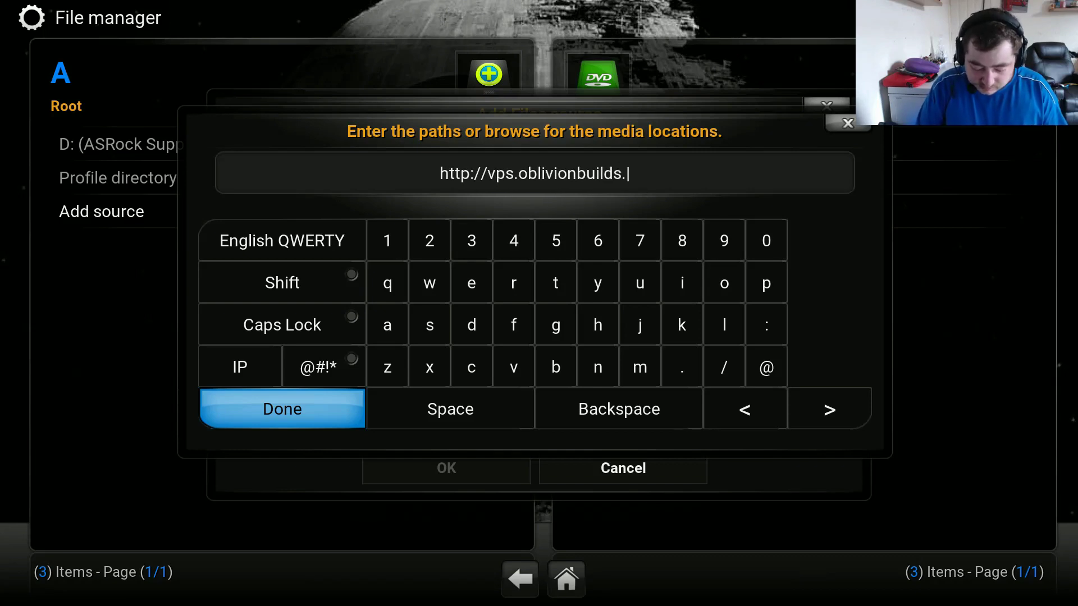
pyautogui.write('com/wiz')
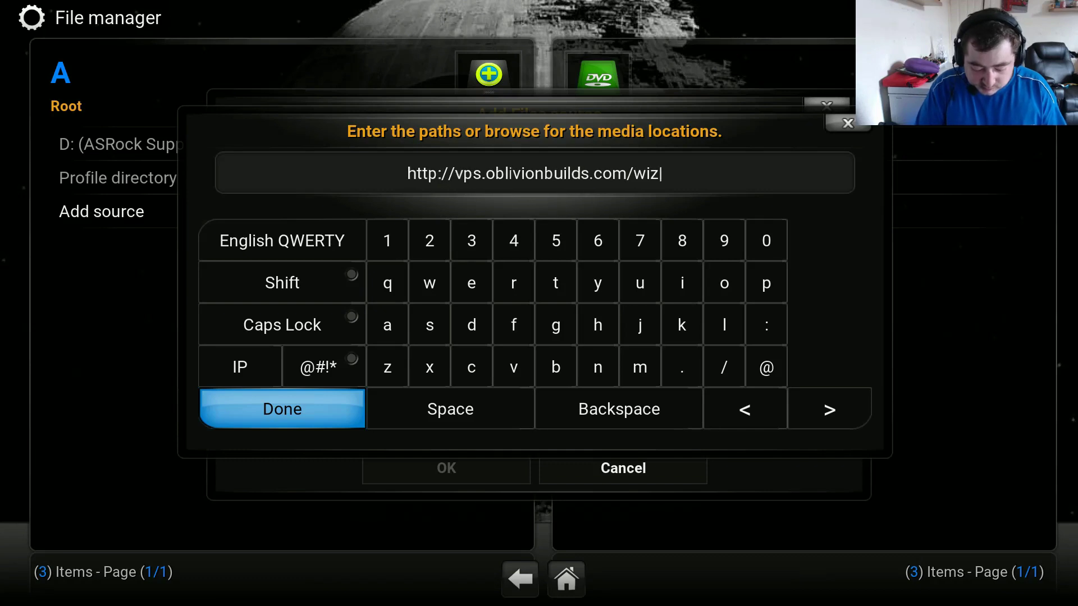
pyautogui.write('ard')
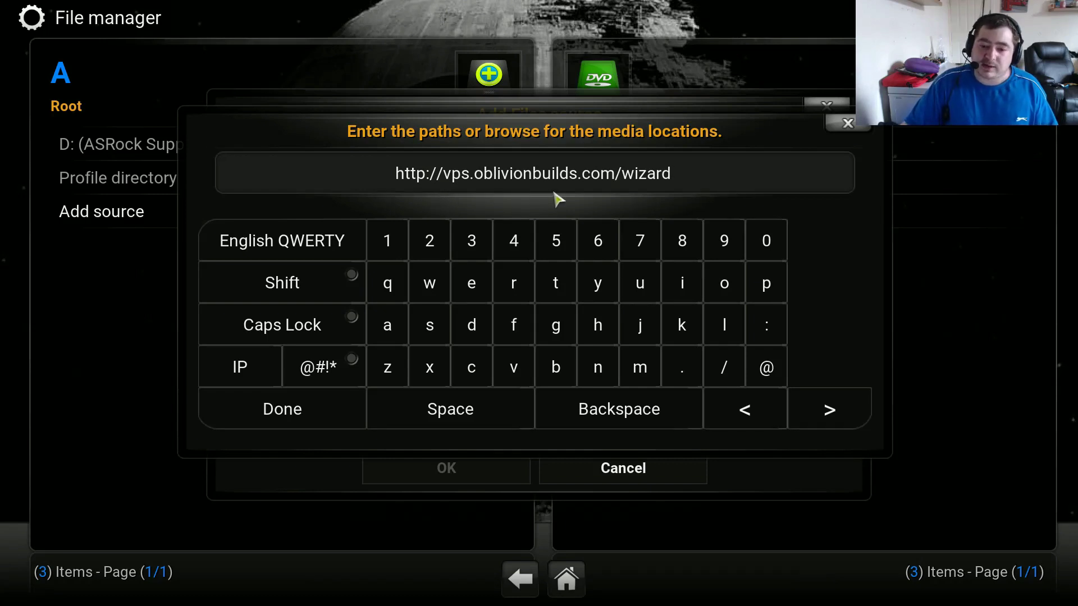
pyautogui.click(328, 425)
# - Rename the source from 'wizard' to 'oblivion' and save it
pyautogui.click(581, 426)
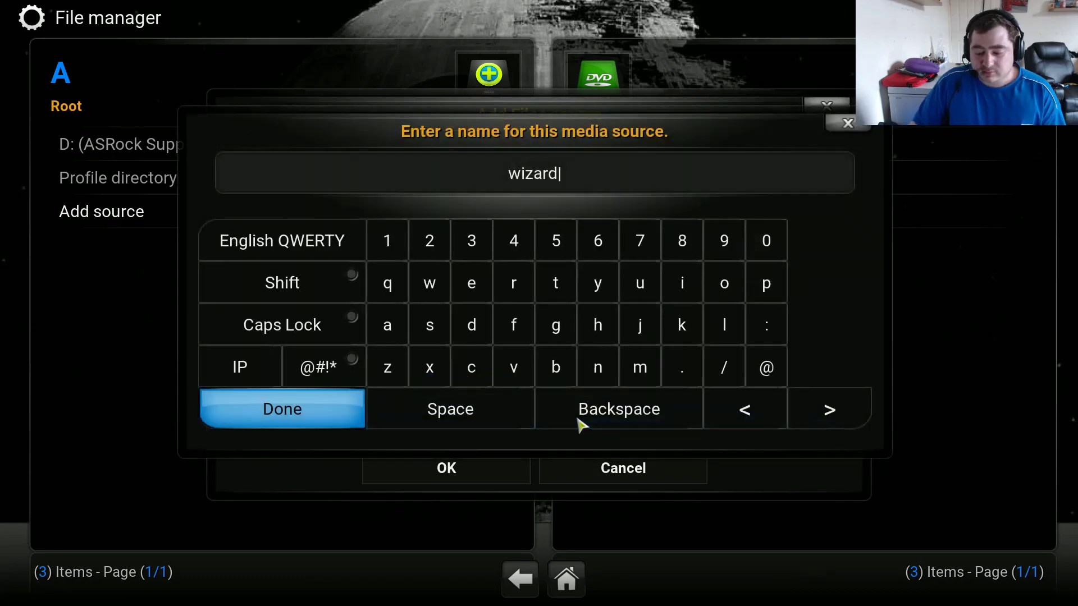
pyautogui.press('BackSpace')
pyautogui.press('BackSpace')
pyautogui.press('BackSpace')
pyautogui.press('BackSpace')
pyautogui.press('BackSpace')
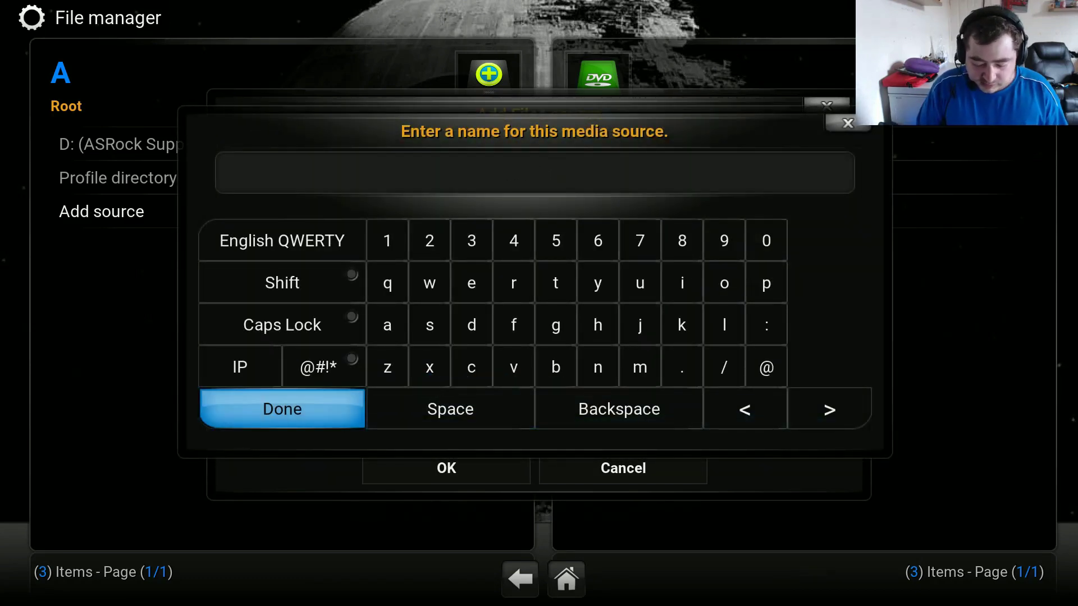
pyautogui.write('oblivion')
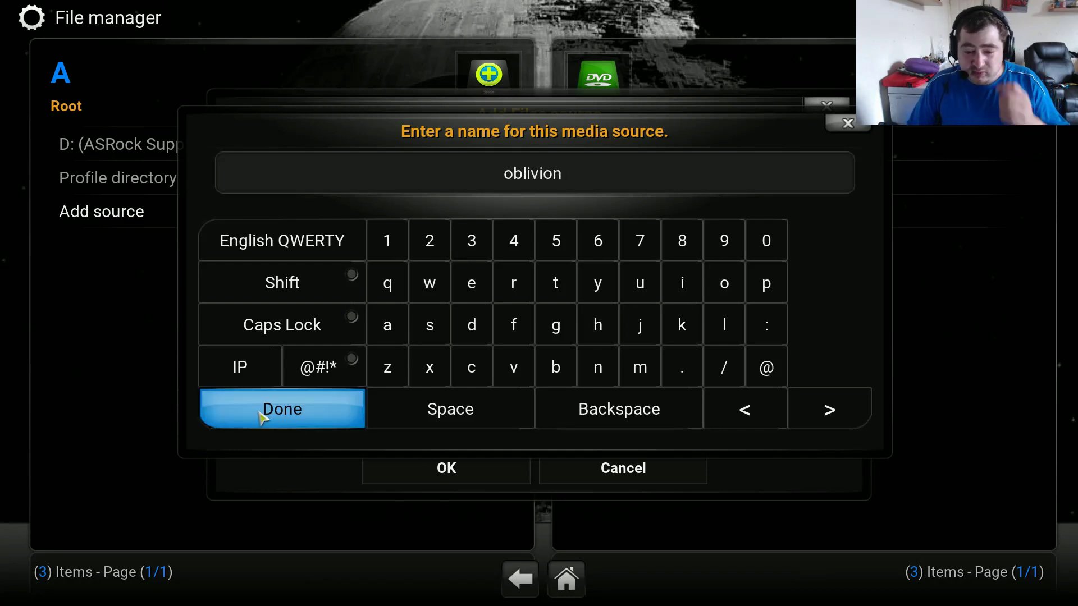
pyautogui.click(262, 418)
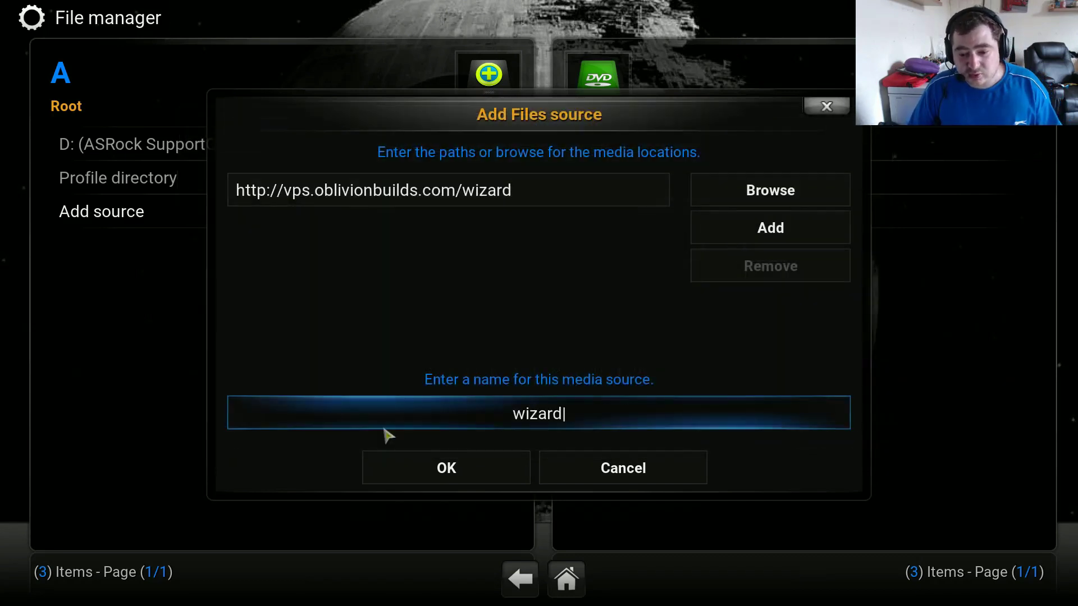
pyautogui.click(460, 474)
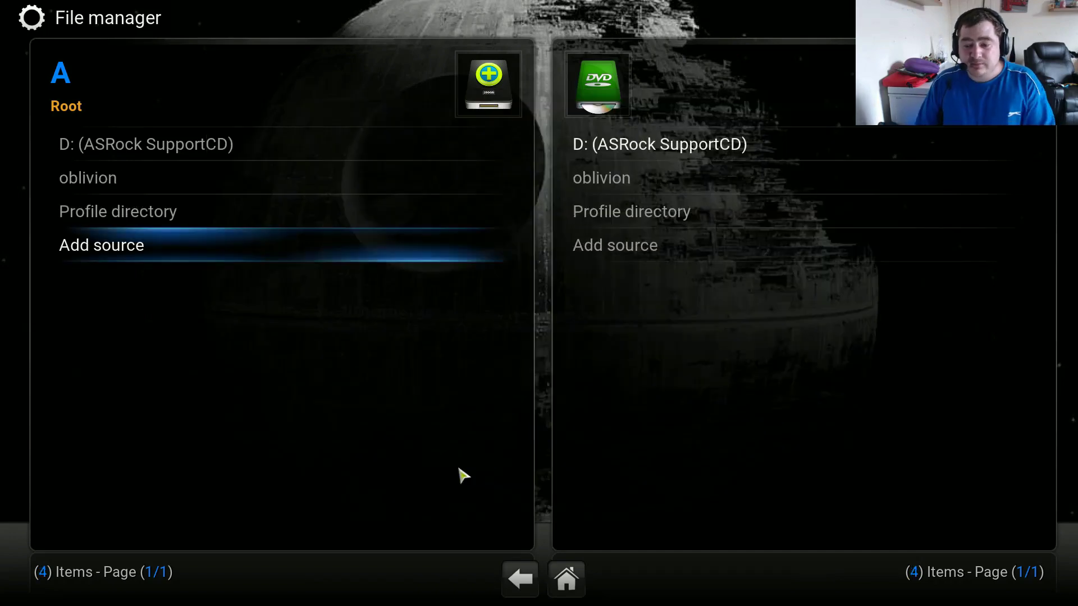
# - Install Oblivion Builds.zip from the oblivion source via Settings > Add-ons > Install from zip file
pyautogui.press('Escape')
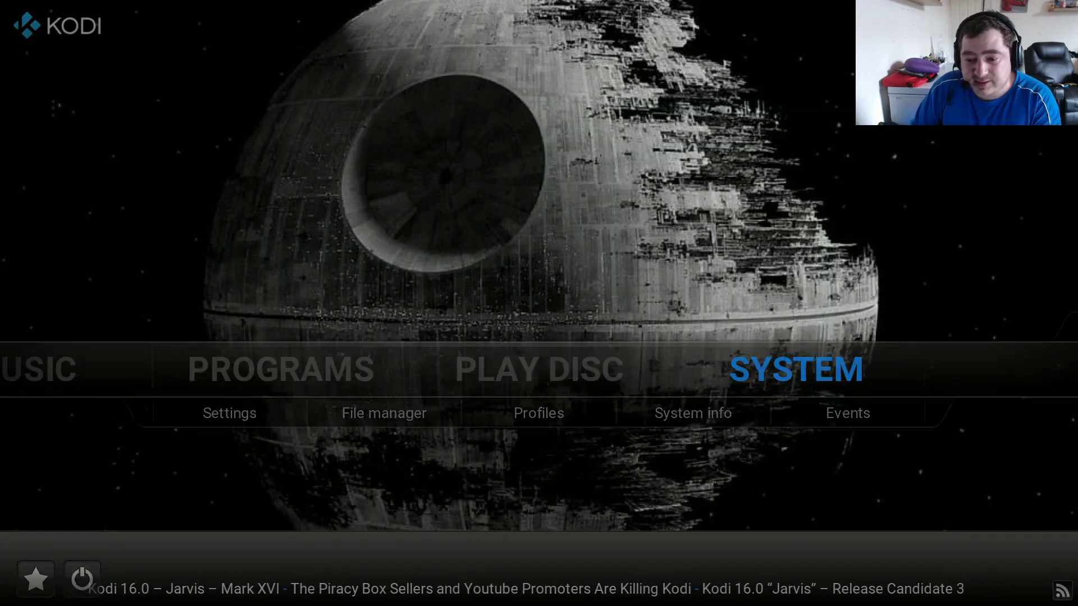
pyautogui.press('Return')
pyautogui.press('Down')
pyautogui.press('Down')
pyautogui.press('Down')
pyautogui.press('Down')
pyautogui.press('Down')
pyautogui.press('Down')
pyautogui.press('Return')
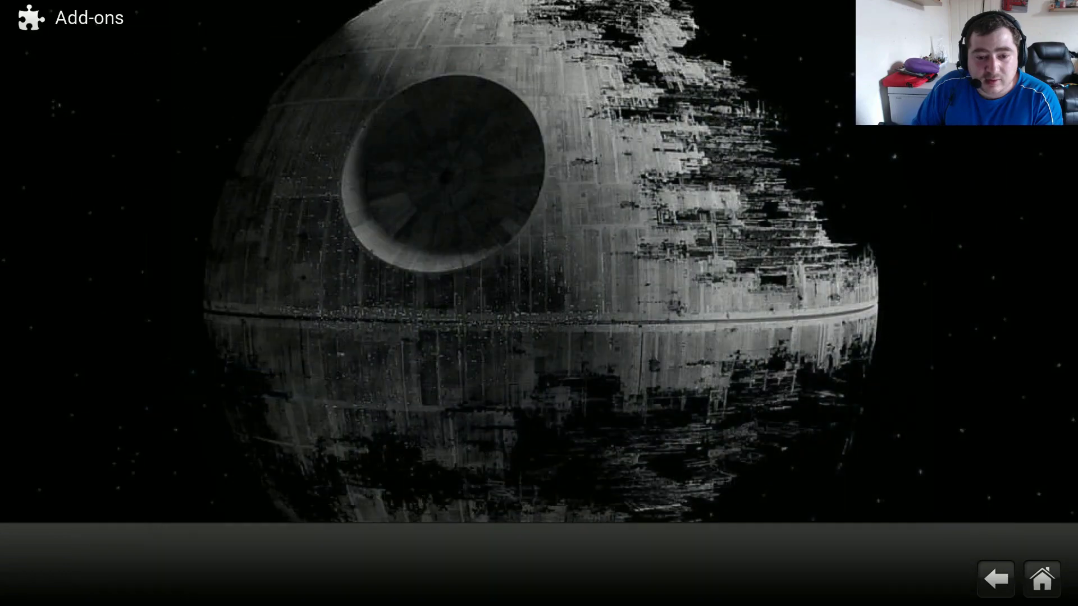
pyautogui.press('Return')
pyautogui.press('Down')
pyautogui.press('Down')
pyautogui.press('Return')
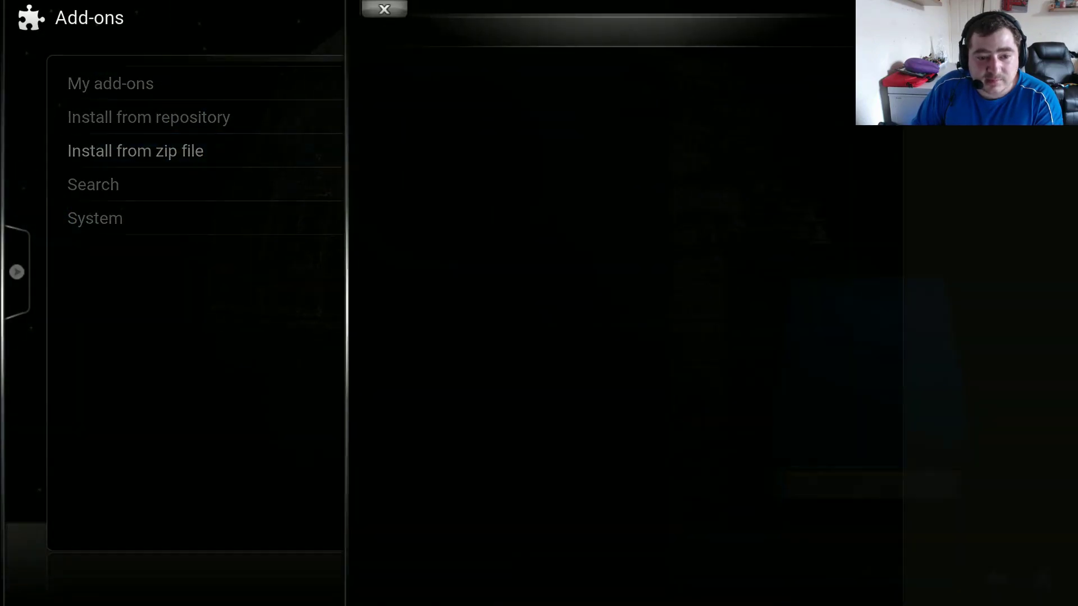
pyautogui.press('Down')
pyautogui.press('Down')
pyautogui.press('Down')
pyautogui.press('Down')
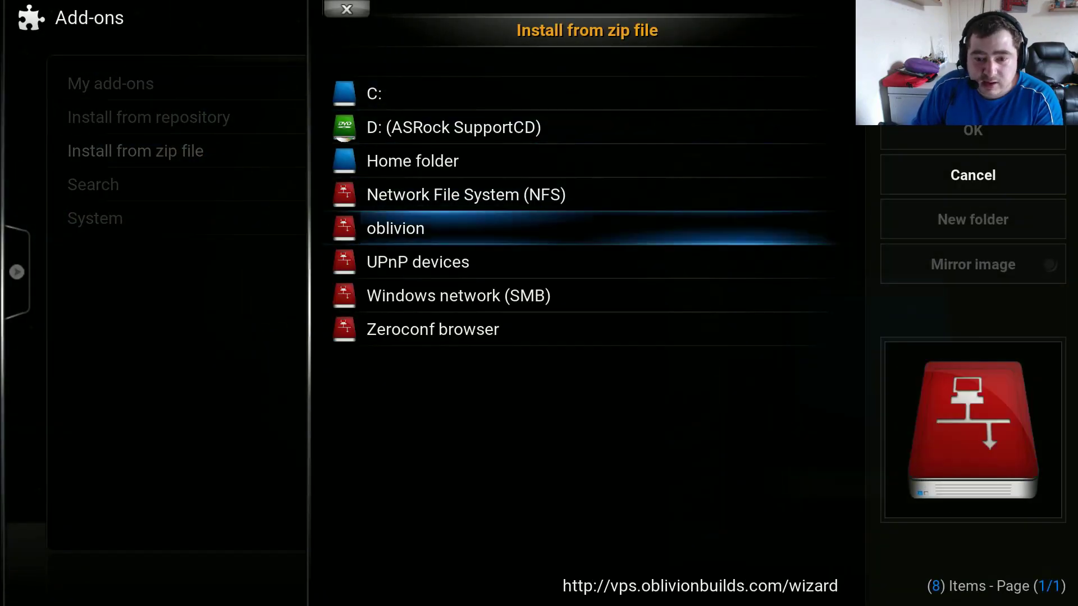
pyautogui.press('Return')
pyautogui.press('Down')
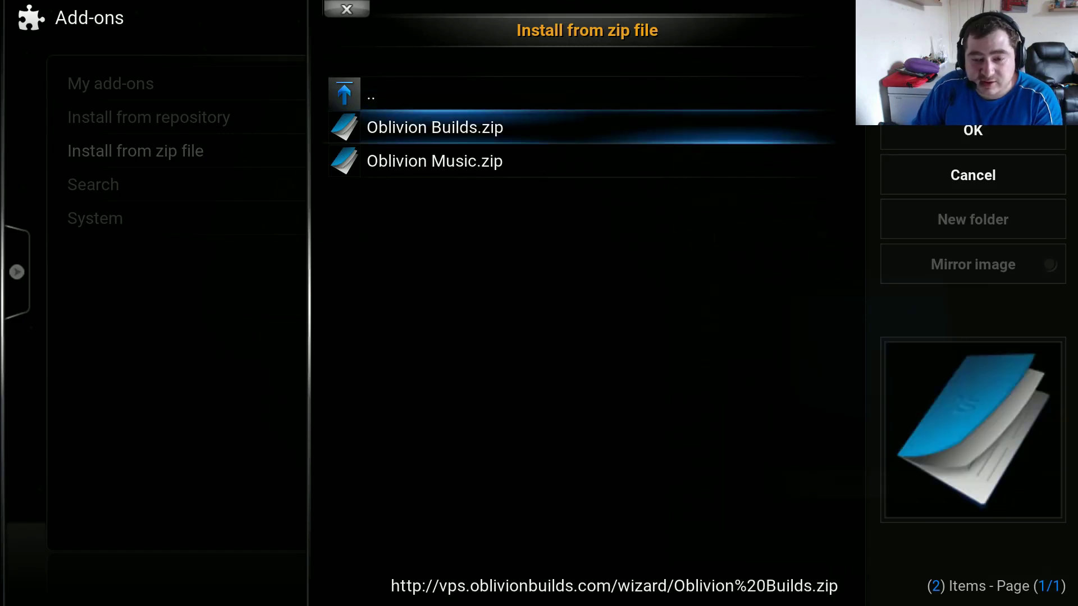
pyautogui.press('Return')
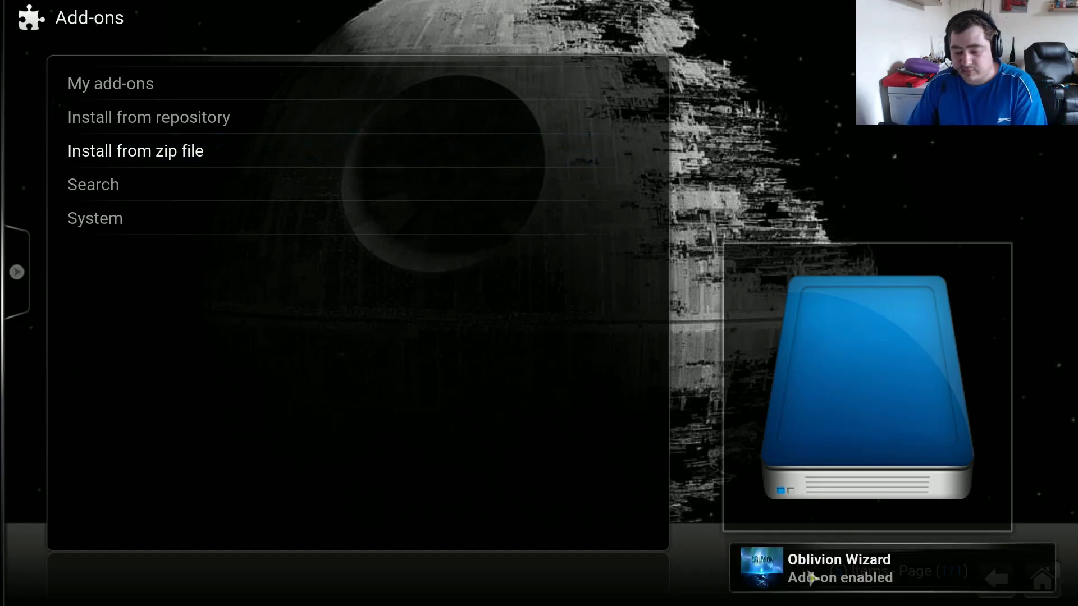
pyautogui.press('Escape')
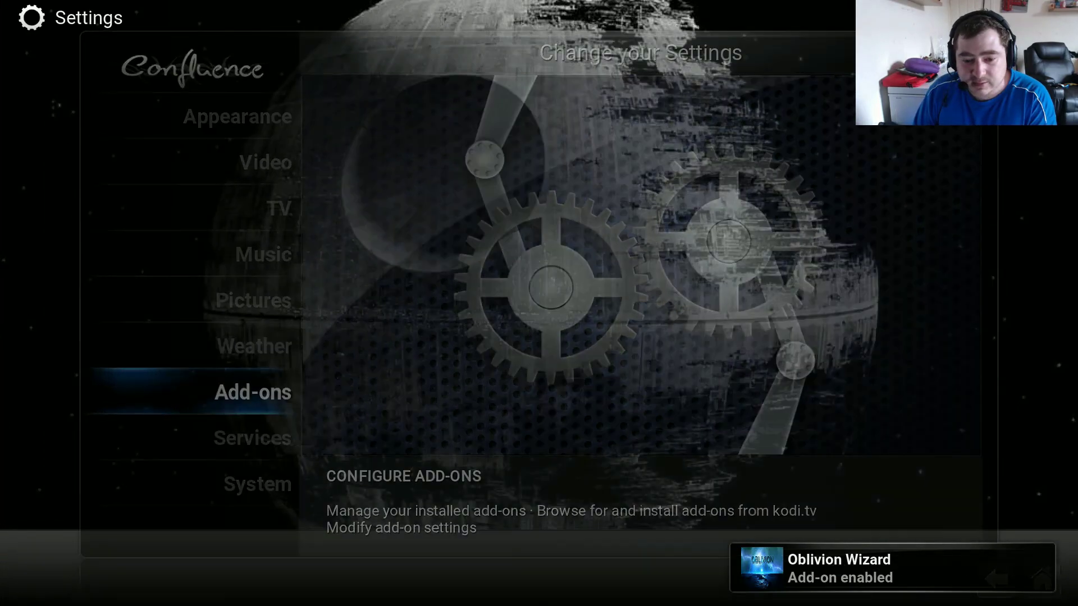
# - Launch Oblivion Wizard from the Programs add-ons and download the BAMF Wizard build
pyautogui.press('Escape')
pyautogui.press('Left')
pyautogui.press('Left')
pyautogui.press('Return')
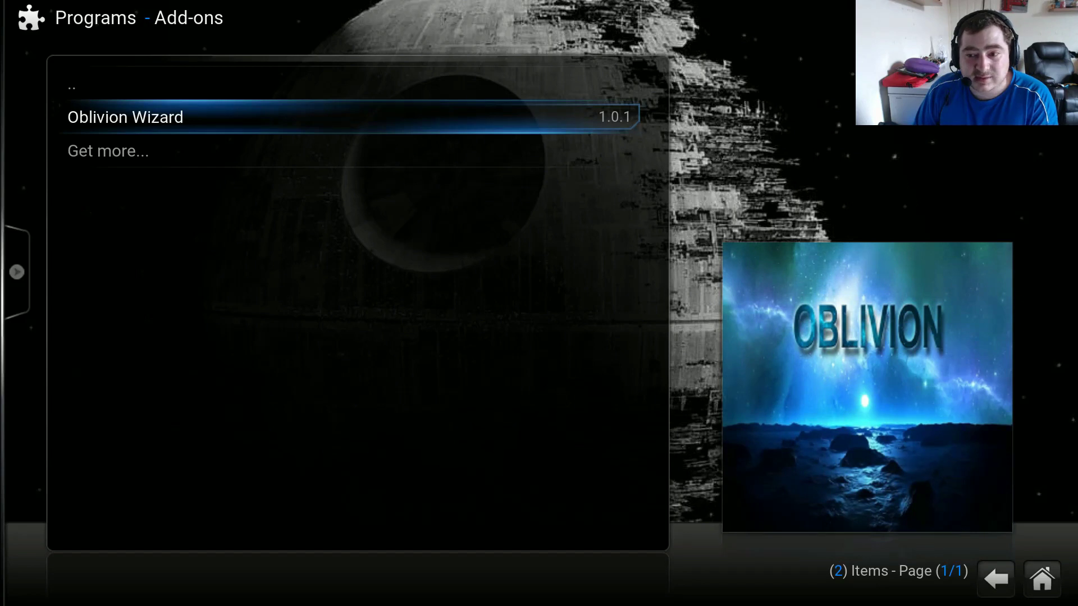
pyautogui.press('Return')
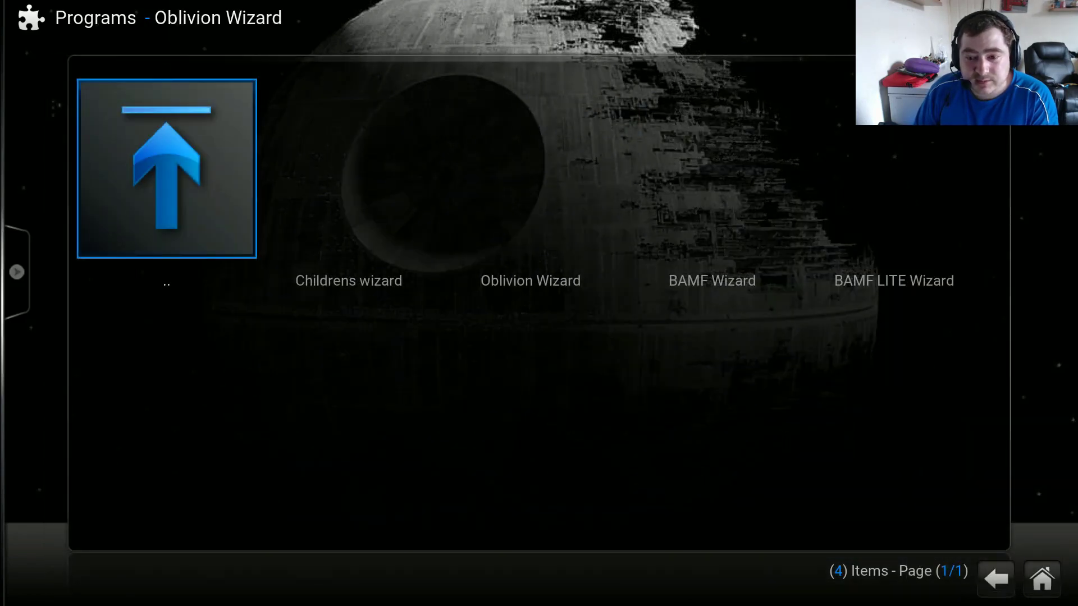
pyautogui.press('Right')
pyautogui.press('Right')
pyautogui.press('Right')
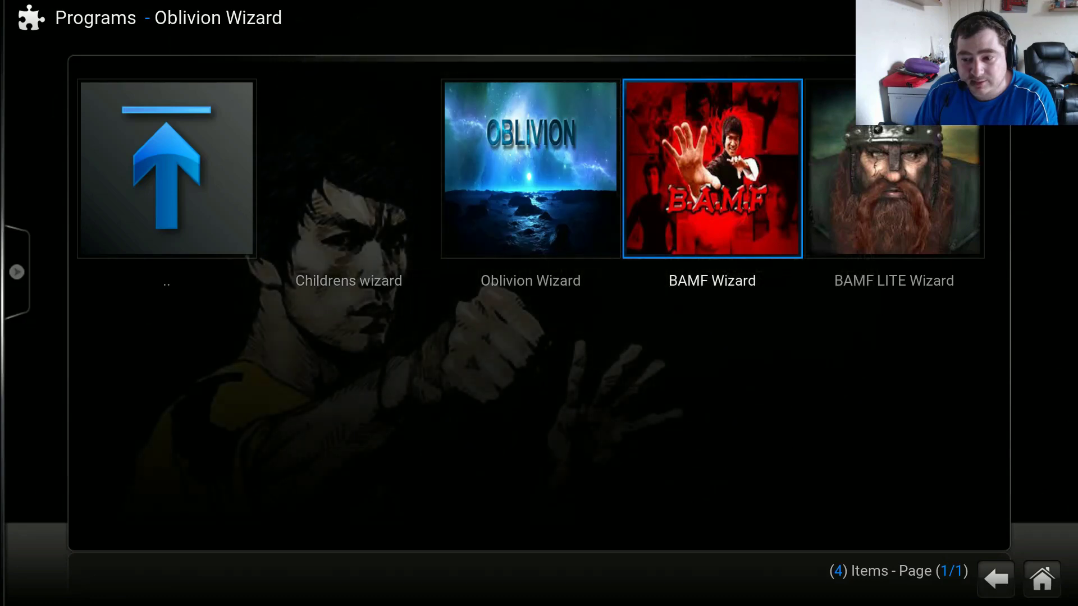
pyautogui.press('Return')
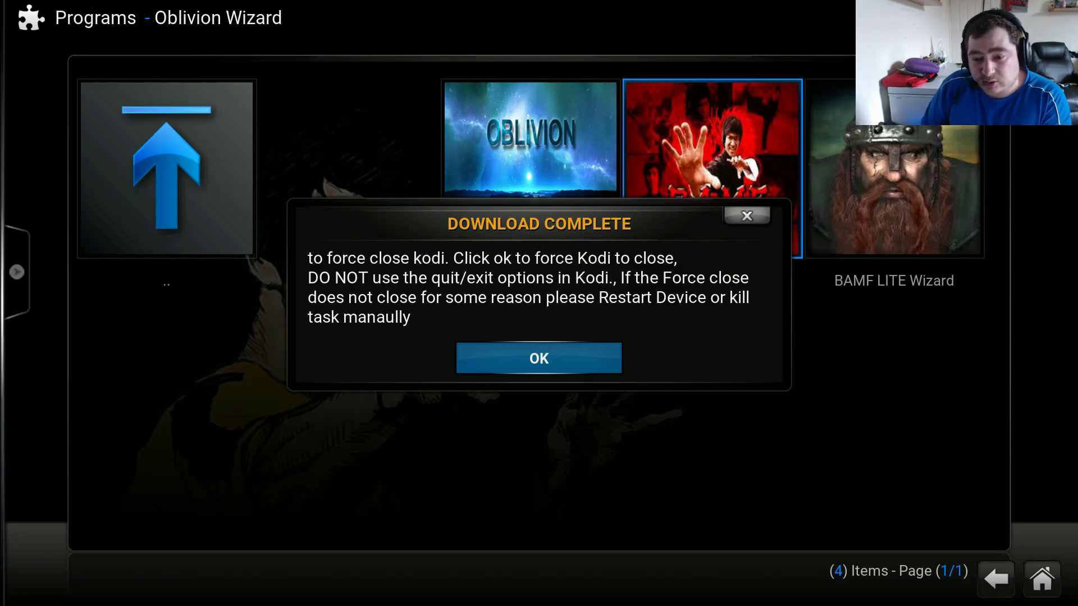
# - Acknowledge Download Complete and confirm force-closing Kodi to apply the BAMF build
pyautogui.press('Return')
pyautogui.press('Left')
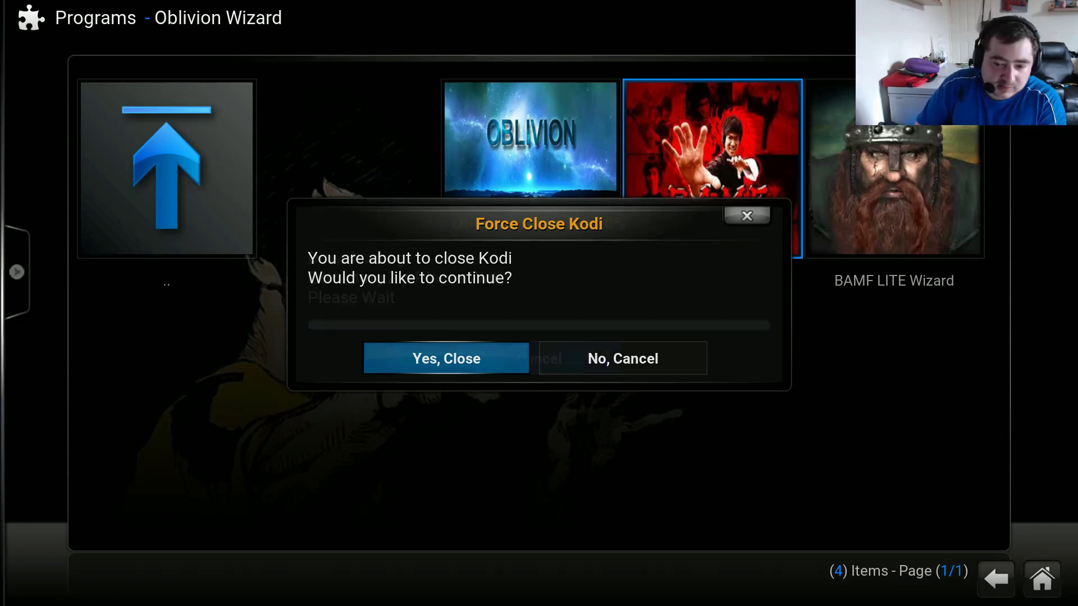
pyautogui.press('Return')
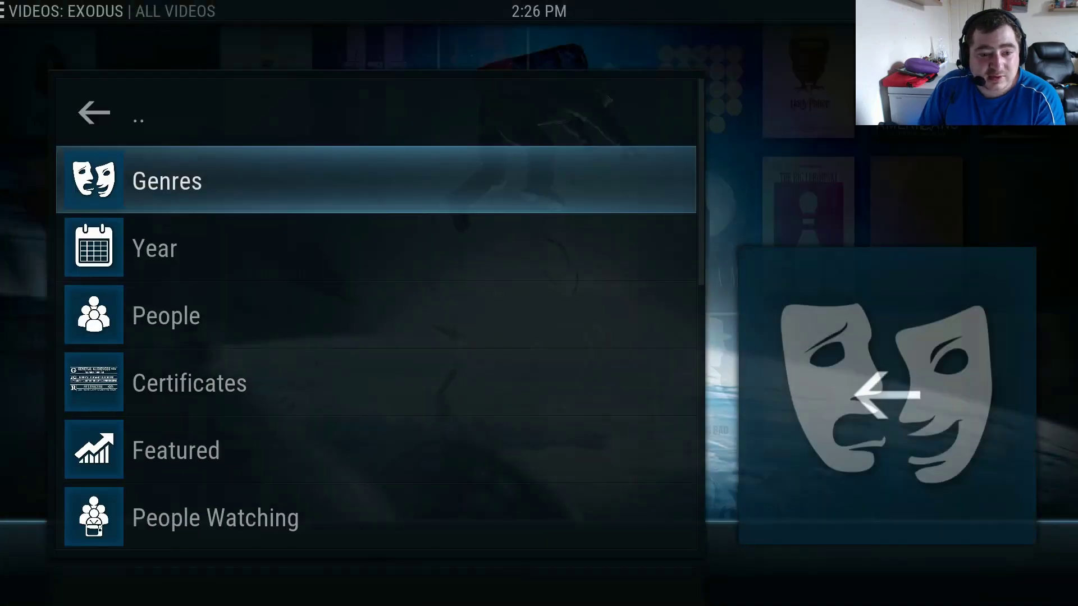
# - Browse the Exodus movie categories, then the Movies submenu's James Bond, War and Gangster Films
pyautogui.press('Down')
pyautogui.press('Down')
pyautogui.press('Down')
pyautogui.press('Down')
pyautogui.press('Down')
pyautogui.press('Down')
pyautogui.press('Down')
pyautogui.press('Down')
pyautogui.press('Down')
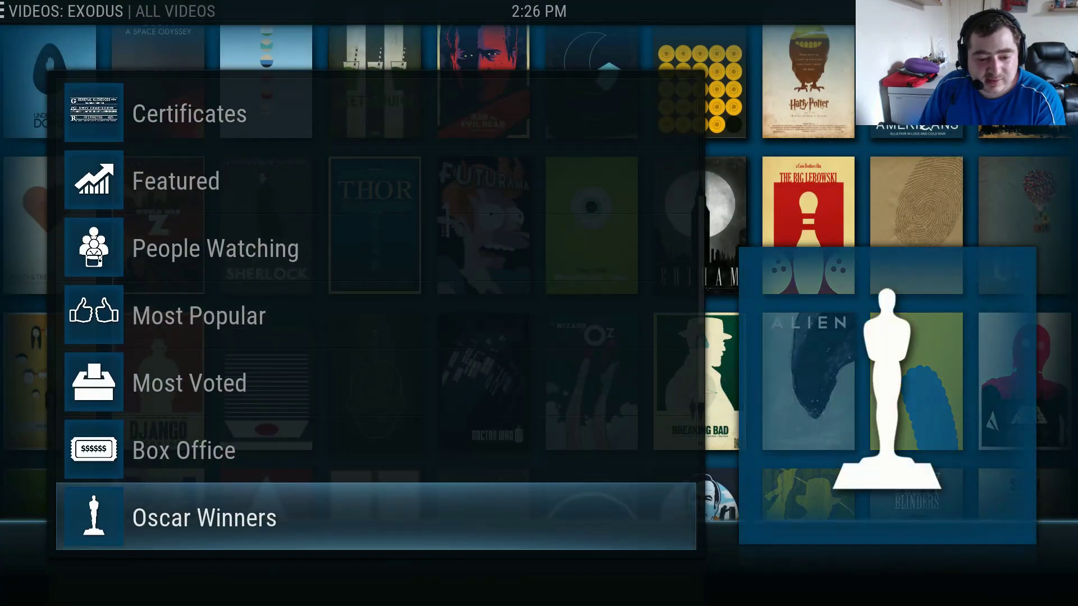
pyautogui.press('Down')
pyautogui.press('Down')
pyautogui.press('Down')
pyautogui.press('Down')
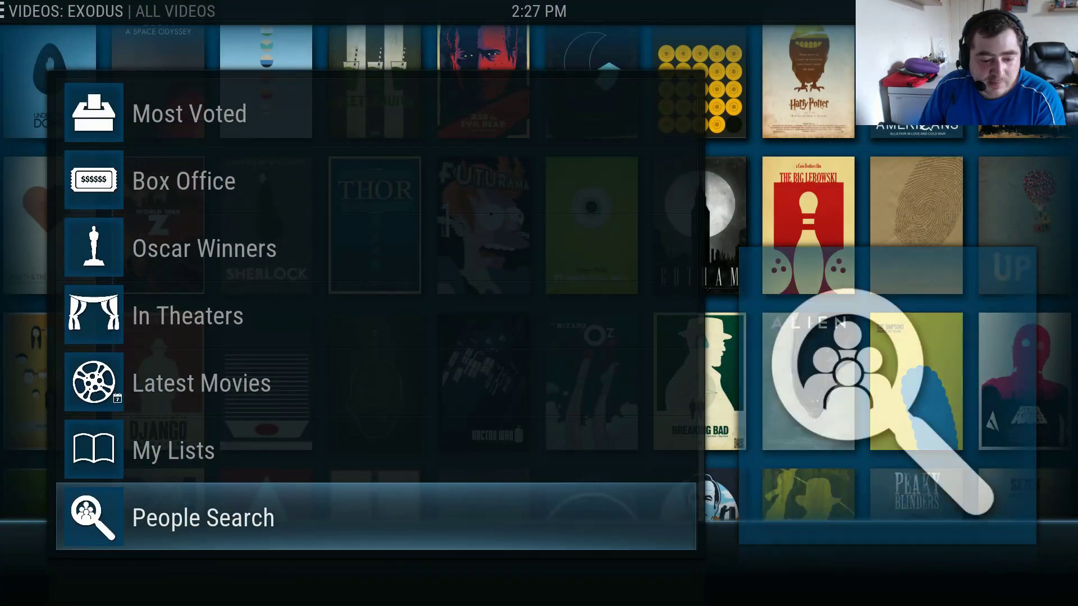
pyautogui.press('Down')
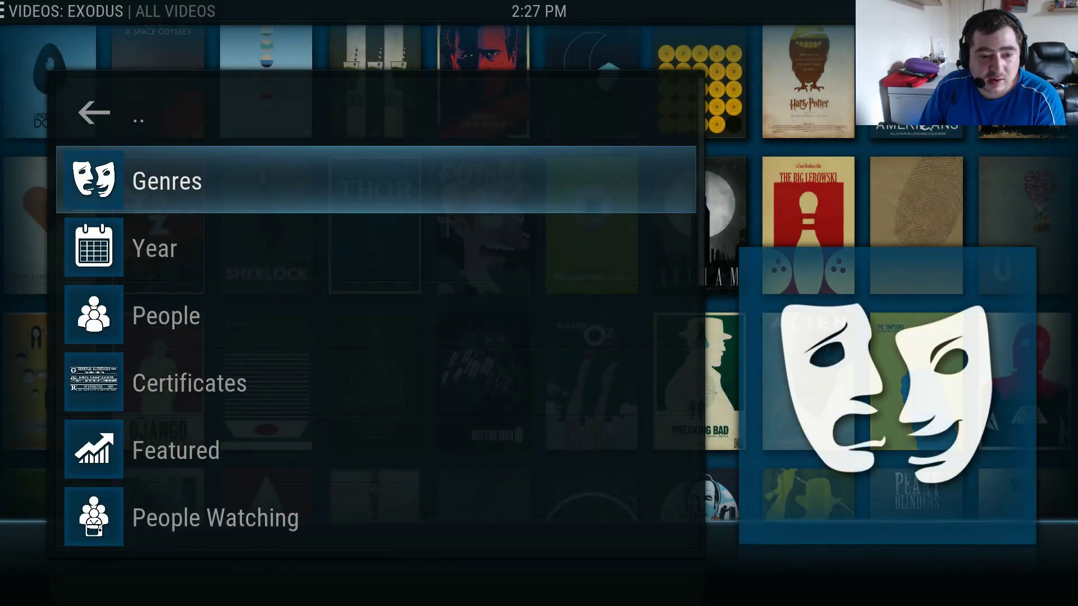
pyautogui.press('Escape')
pyautogui.press('Down')
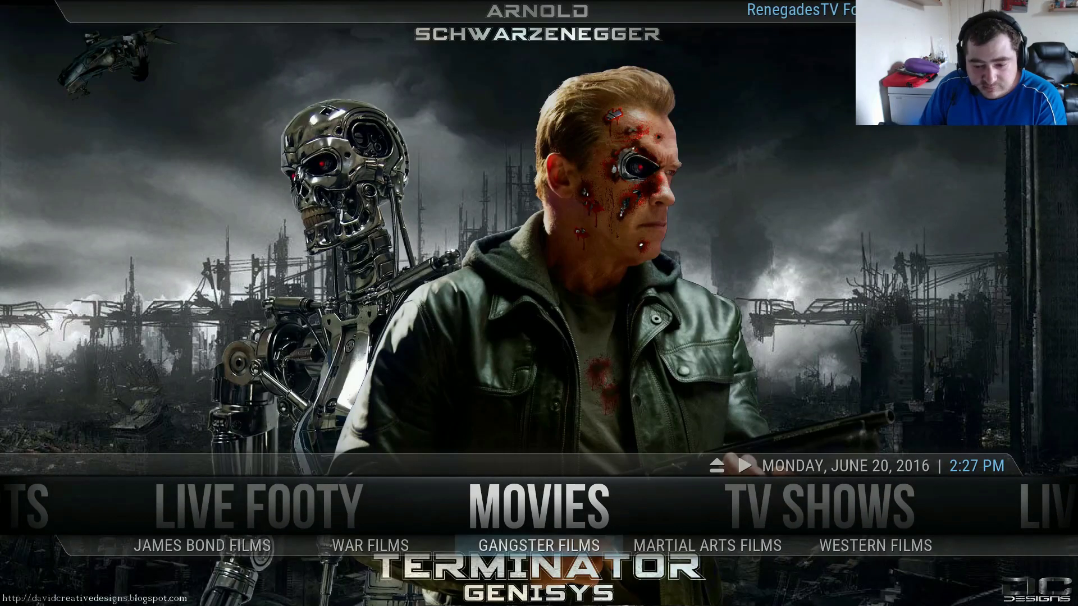
pyautogui.press('Left')
pyautogui.press('Left')
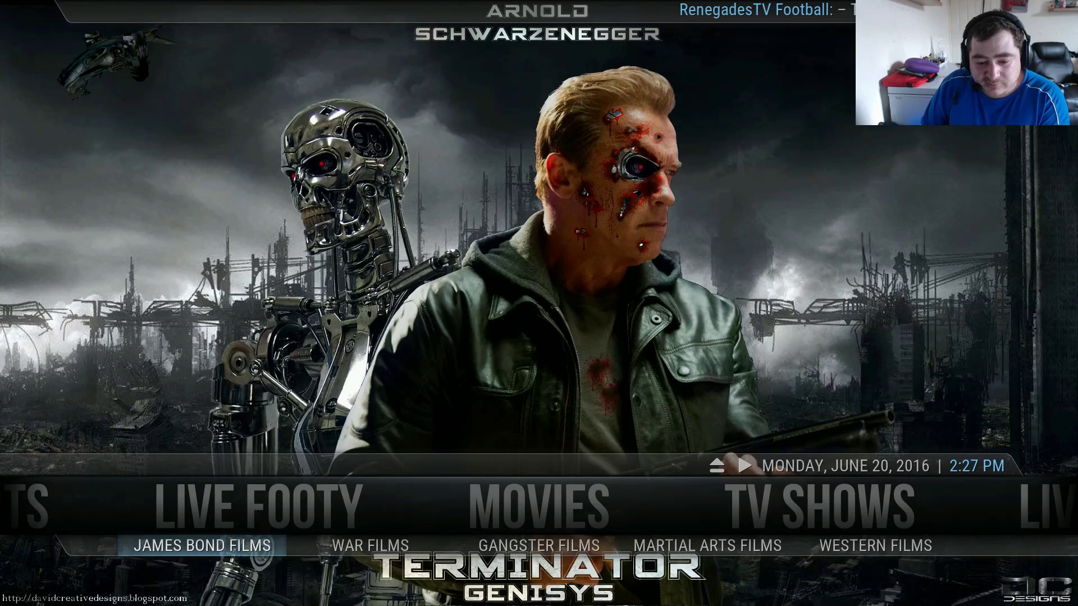
pyautogui.press('Right')
pyautogui.press('Right')
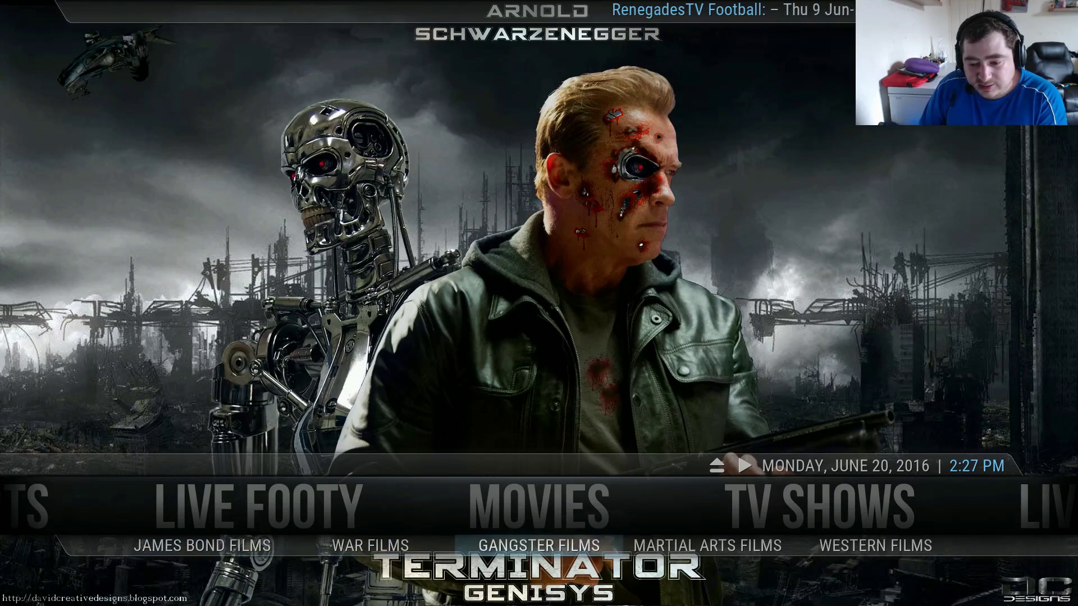
pyautogui.press('Right')
pyautogui.press('Right')
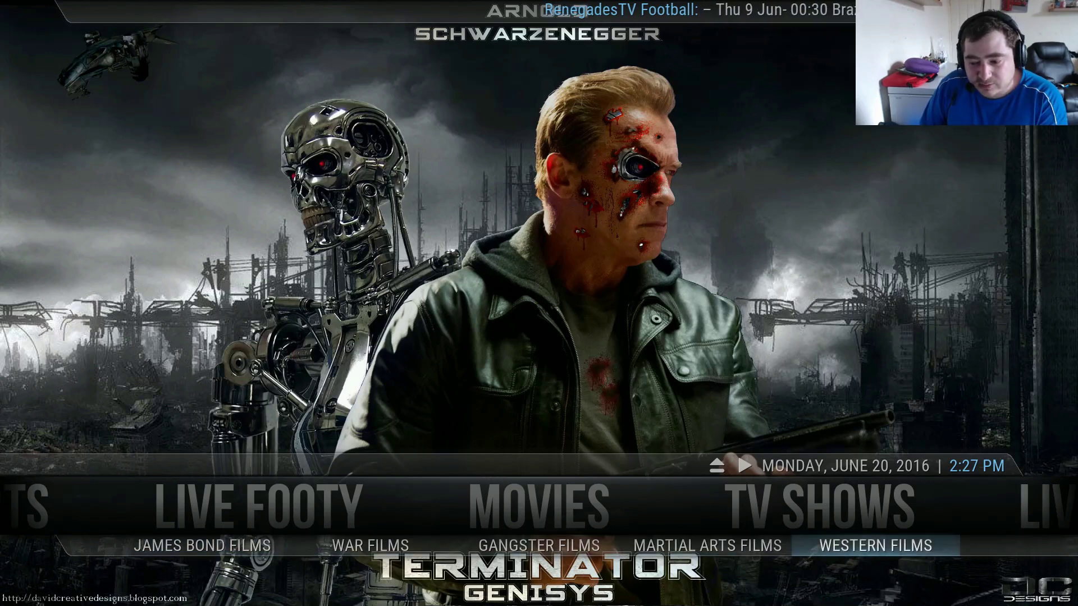
pyautogui.press('Up')
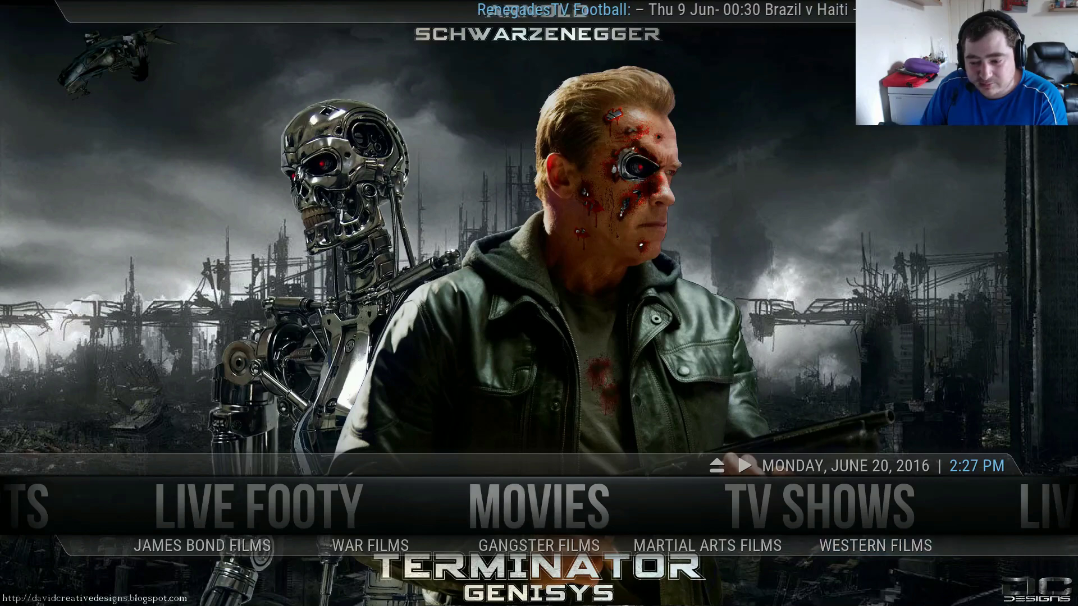
pyautogui.press('Down')
pyautogui.press('Right')
pyautogui.press('Up')
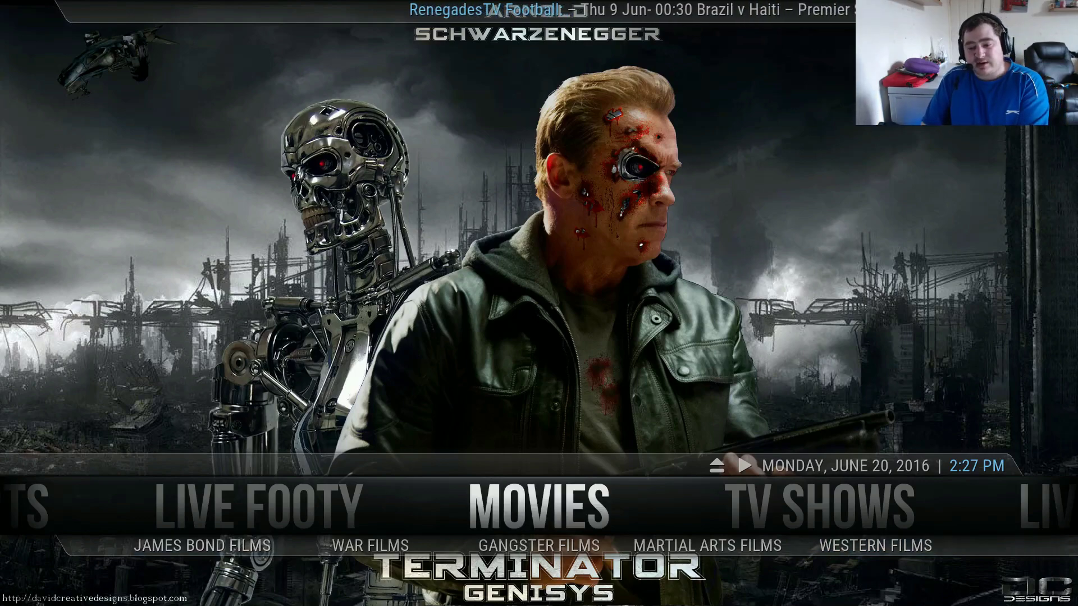
# - Browse the Exodus TV Shows list and the SEARCH and 24/7TV SHOWS entries, then go to Live Mix
pyautogui.press('Right')
pyautogui.press('Return')
pyautogui.press('Down')
pyautogui.press('Down')
pyautogui.press('Down')
pyautogui.press('Down')
pyautogui.press('Down')
pyautogui.press('Down')
pyautogui.press('Down')
pyautogui.press('Down')
pyautogui.press('Down')
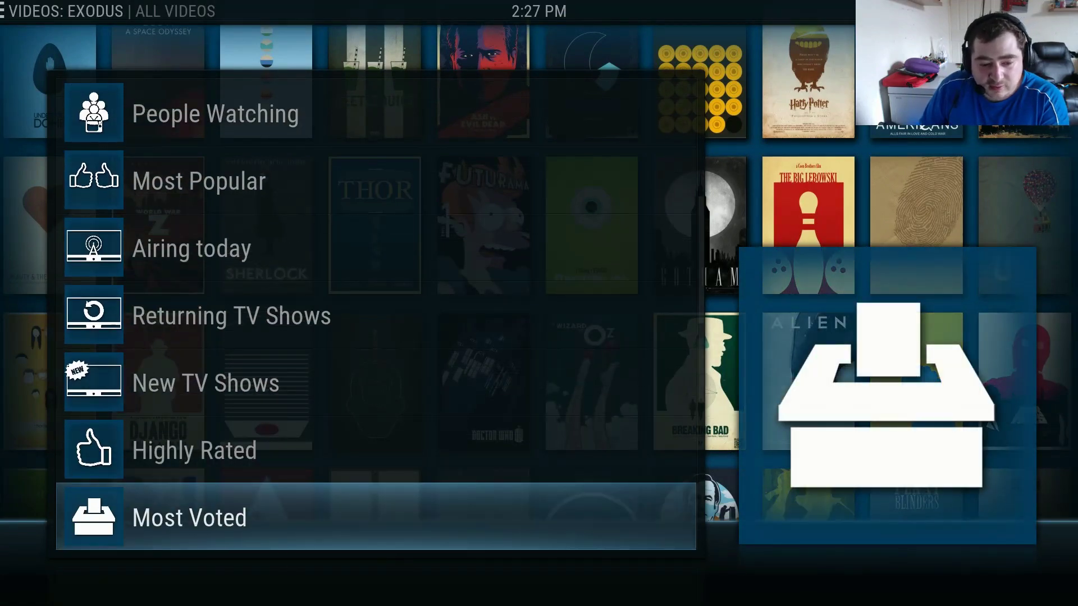
pyautogui.press('Escape')
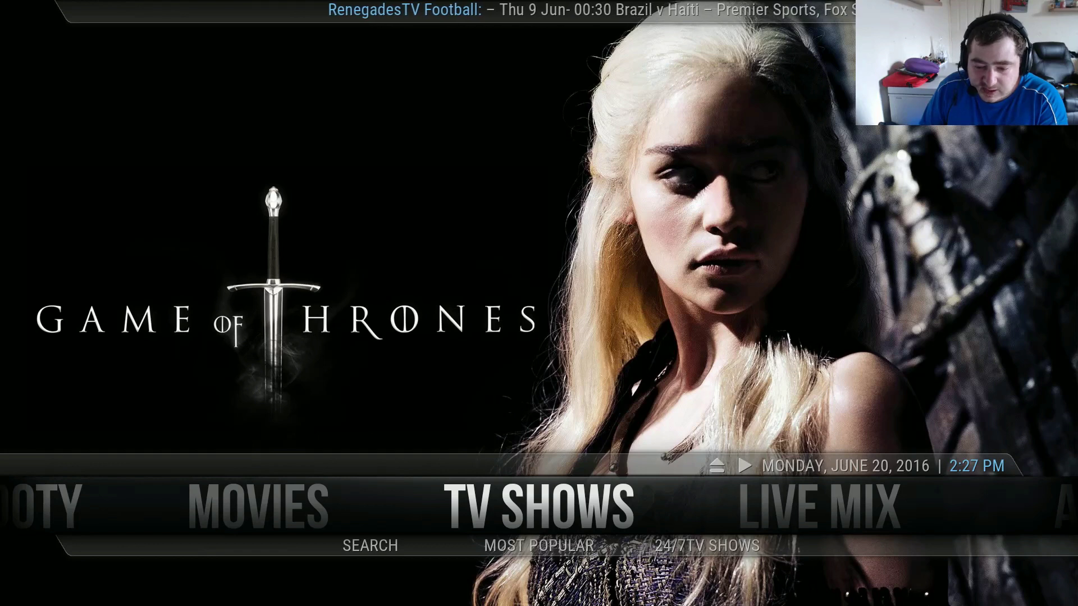
pyautogui.press('Down')
pyautogui.press('Left')
pyautogui.press('Right')
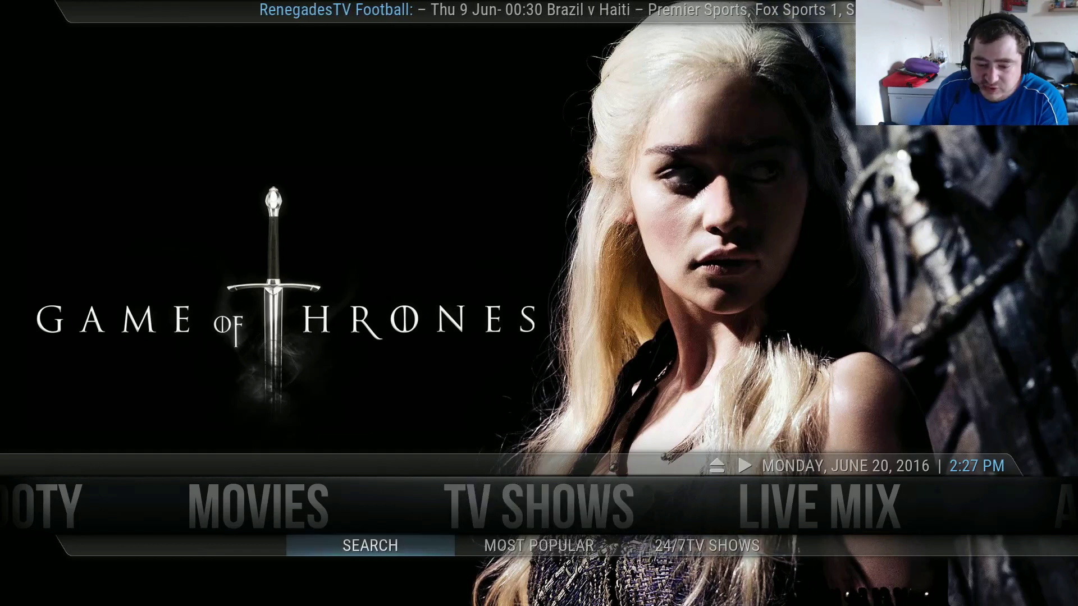
pyautogui.press('Right')
pyautogui.press('Right')
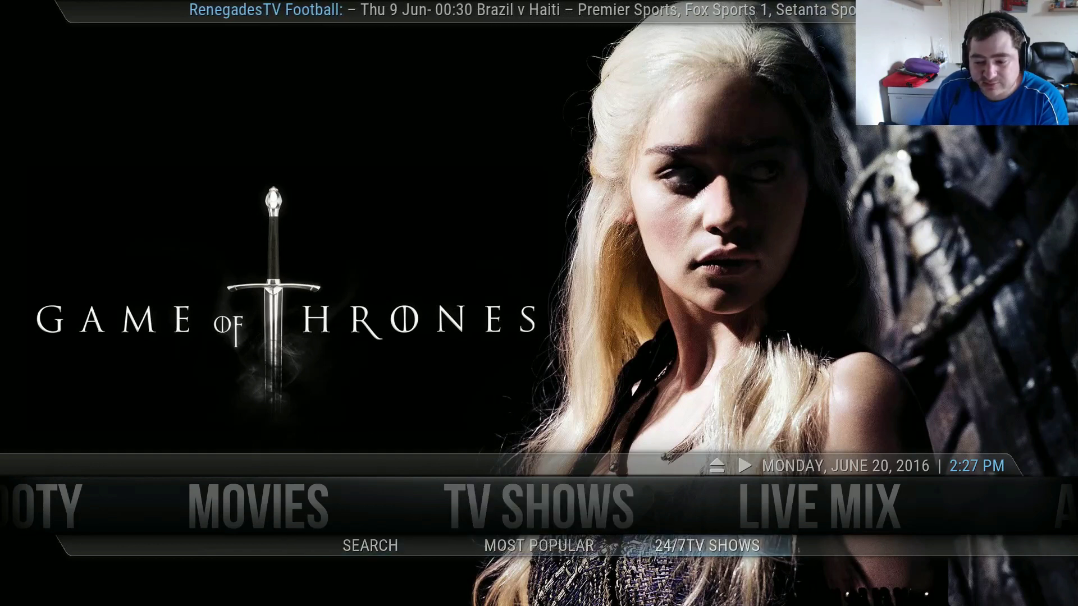
pyautogui.press('Up')
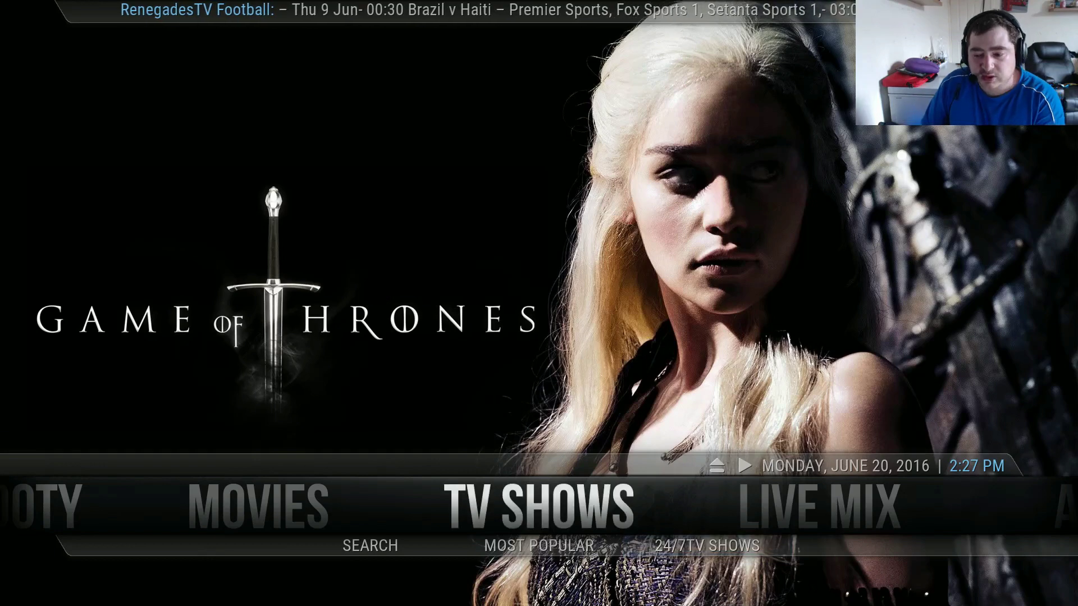
pyautogui.press('Right')
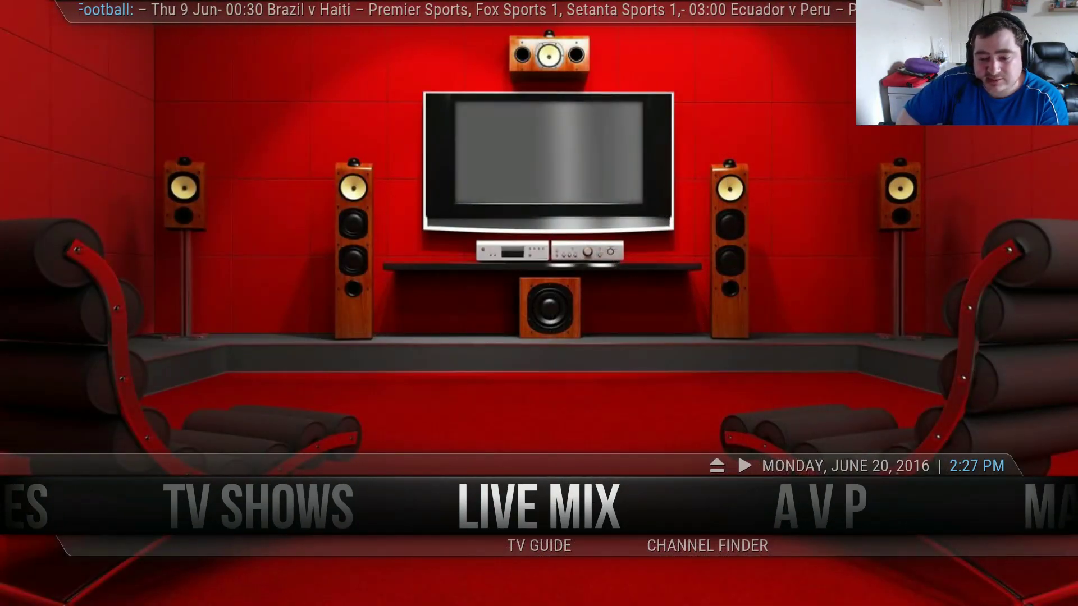
# - Browse Live Mix's Documentary channels, exit the add-on, and move right to AVP
pyautogui.press('Return')
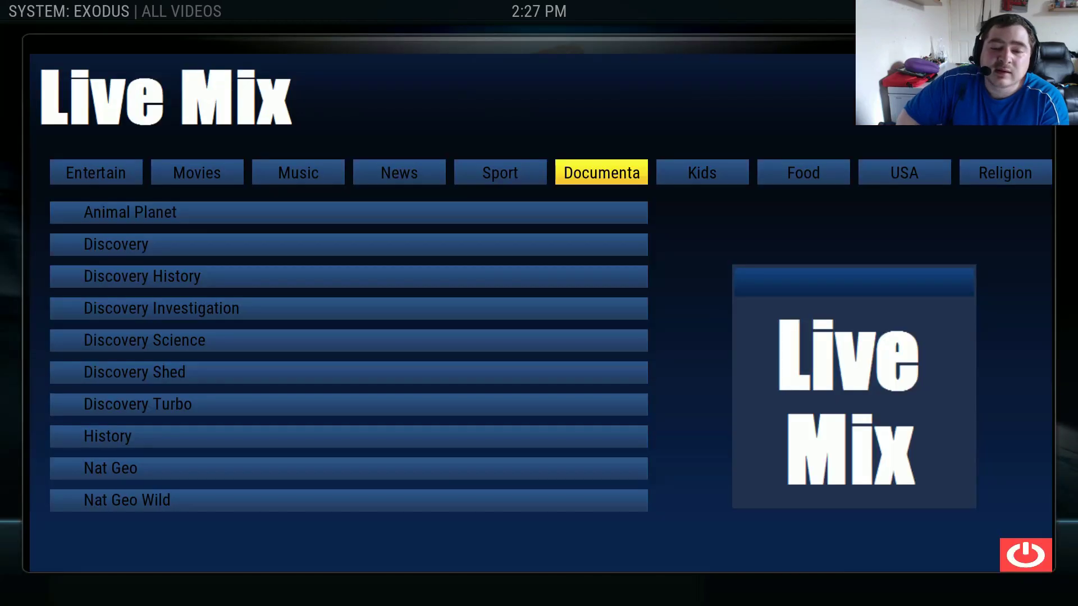
pyautogui.press('Down')
pyautogui.press('Down')
pyautogui.press('Down')
pyautogui.press('Down')
pyautogui.press('Down')
pyautogui.press('Down')
pyautogui.press('Down')
pyautogui.press('Right')
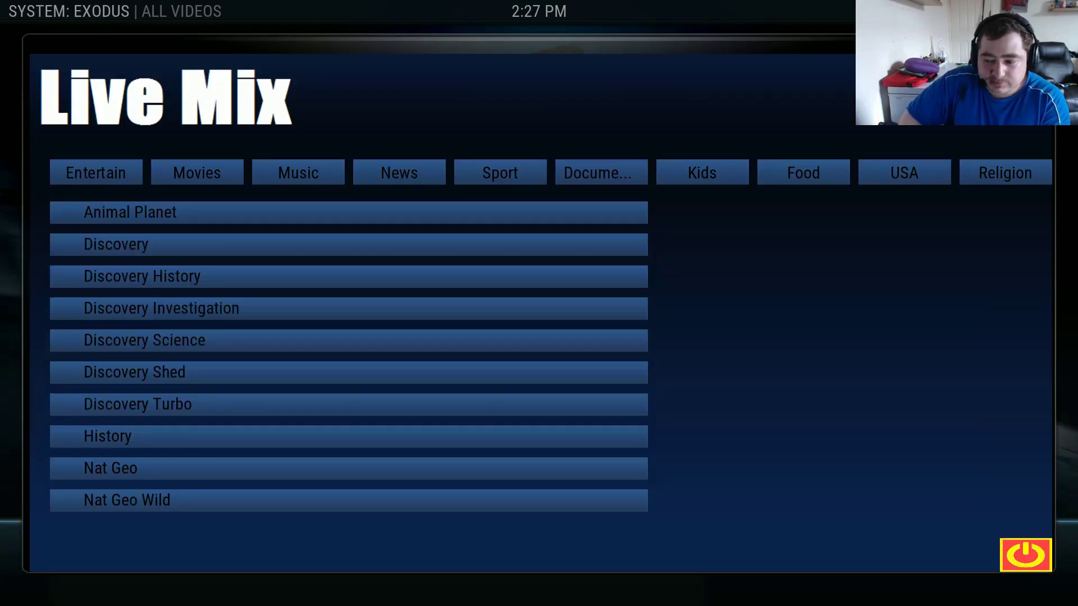
pyautogui.press('Return')
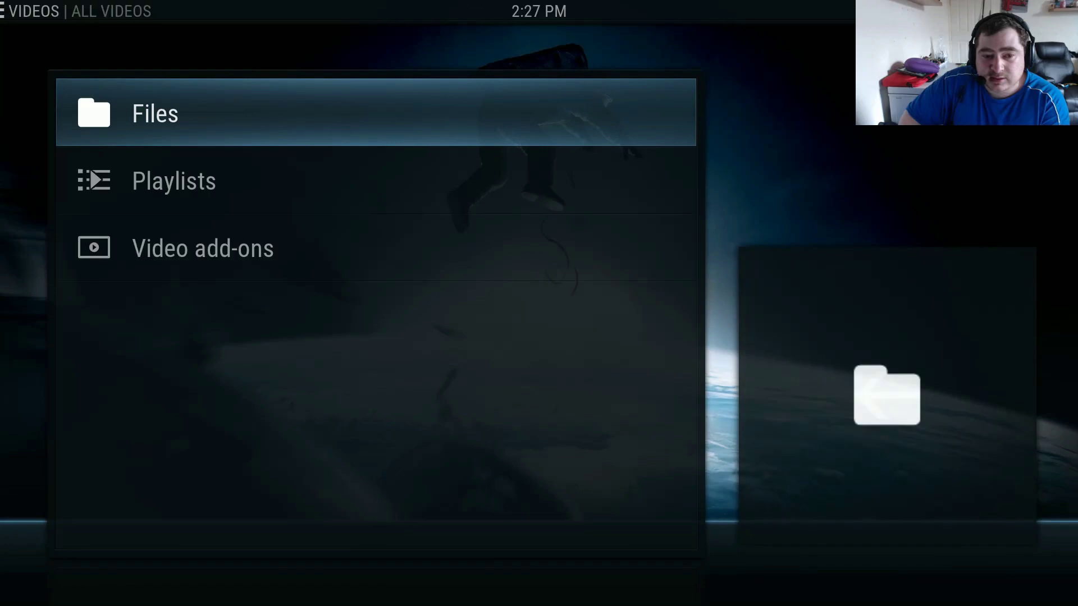
pyautogui.press('Escape')
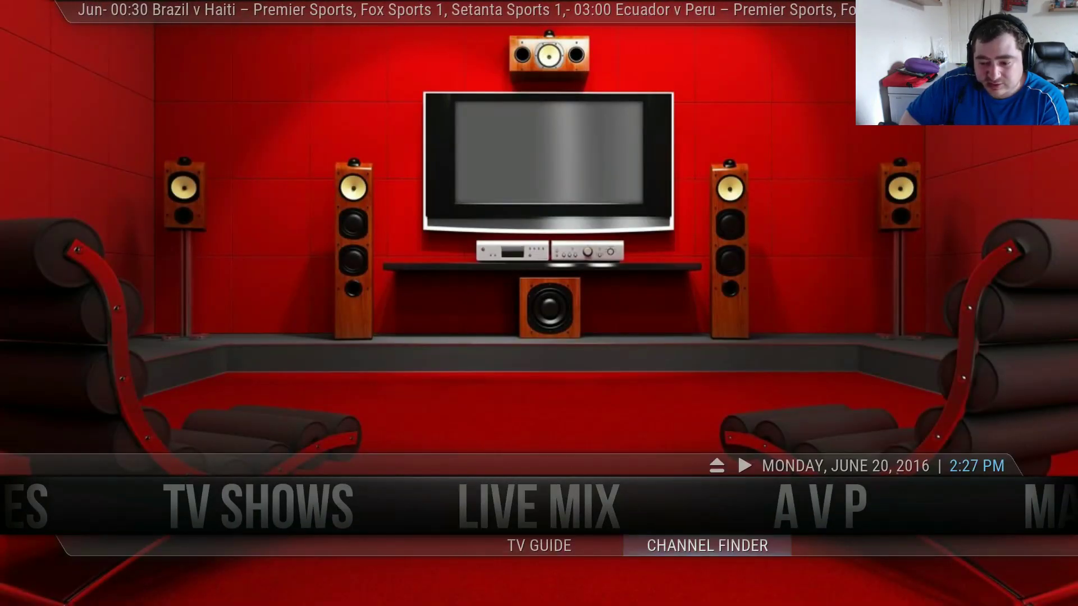
pyautogui.press('Right')
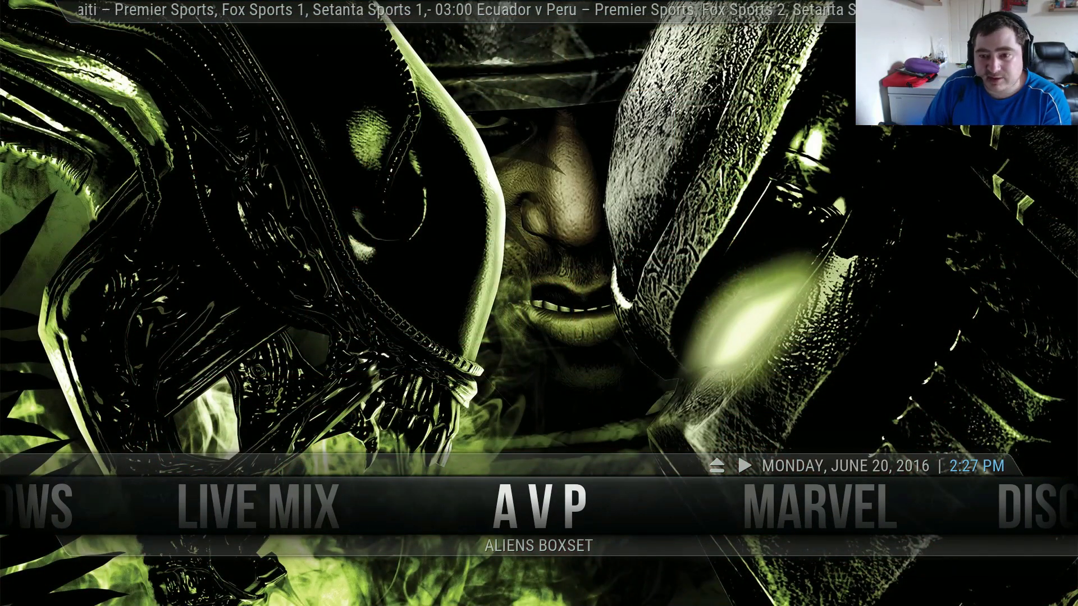
# - Browse the Predator films and the Aliens Boxset list, then move on to Marvel
pyautogui.press('Return')
pyautogui.press('Down')
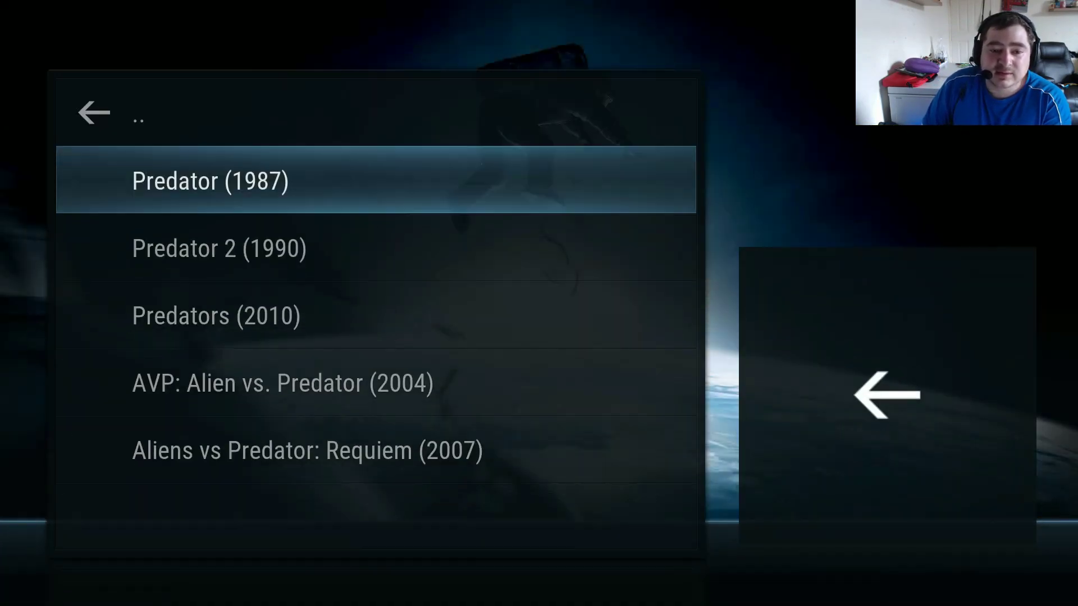
pyautogui.press('Down')
pyautogui.press('Down')
pyautogui.press('Down')
pyautogui.press('Down')
pyautogui.press('Down')
pyautogui.press('Down')
pyautogui.press('Down')
pyautogui.press('Down')
pyautogui.press('Down')
pyautogui.press('Down')
pyautogui.press('Down')
pyautogui.press('Down')
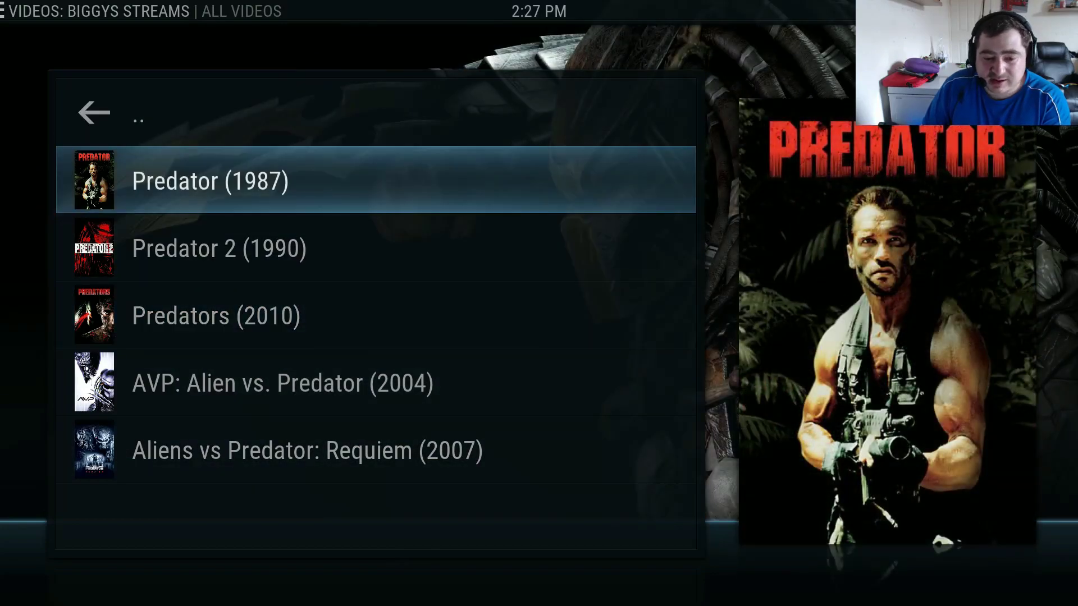
pyautogui.press('BackSpace')
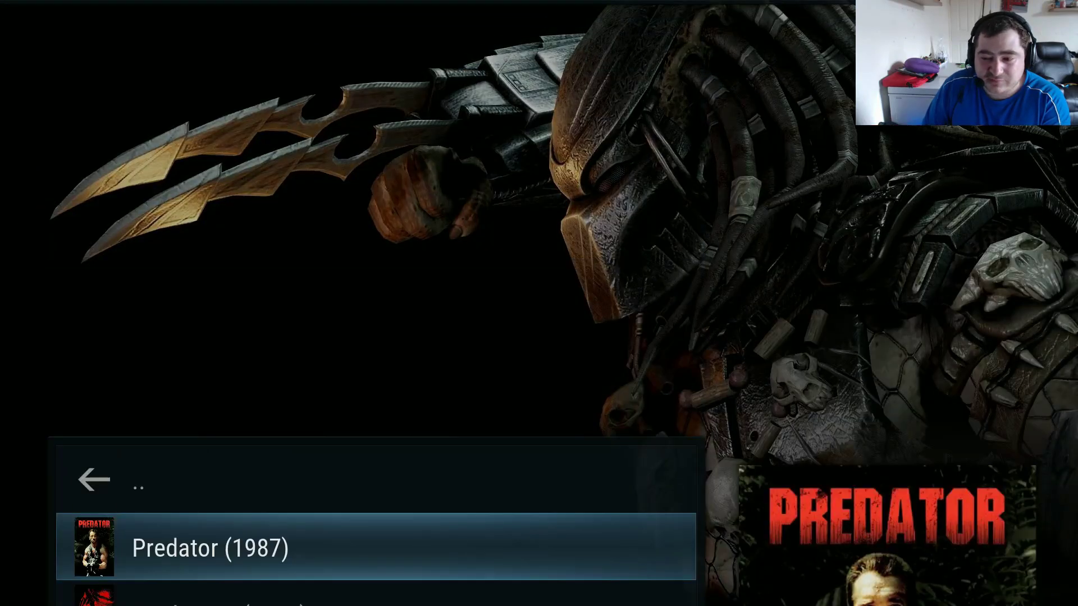
pyautogui.press('Return')
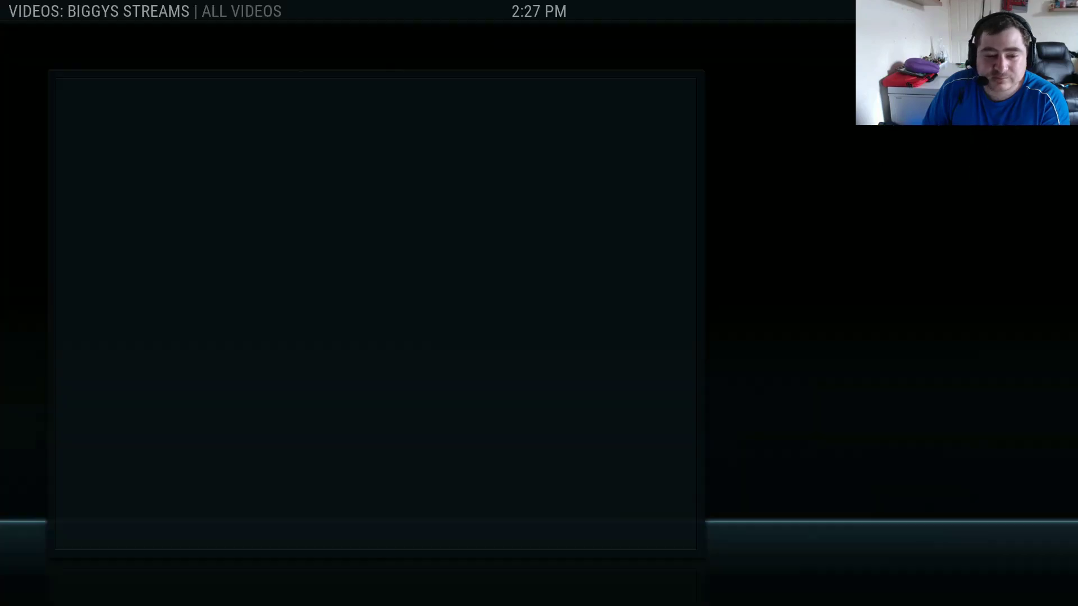
pyautogui.press('Down')
pyautogui.press('Down')
pyautogui.press('Down')
pyautogui.press('Down')
pyautogui.press('BackSpace')
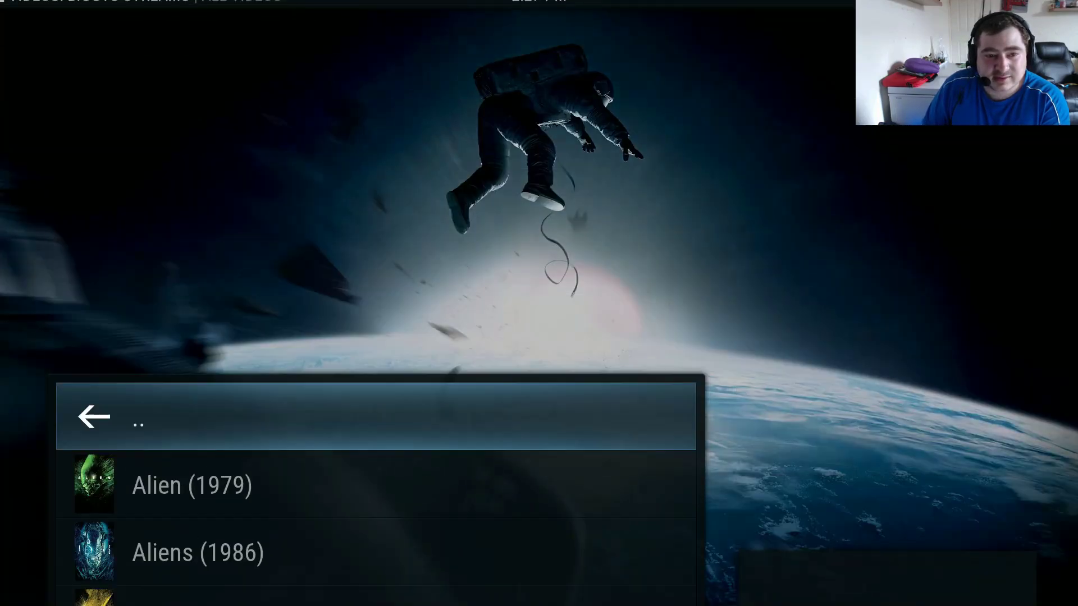
pyautogui.press('Right')
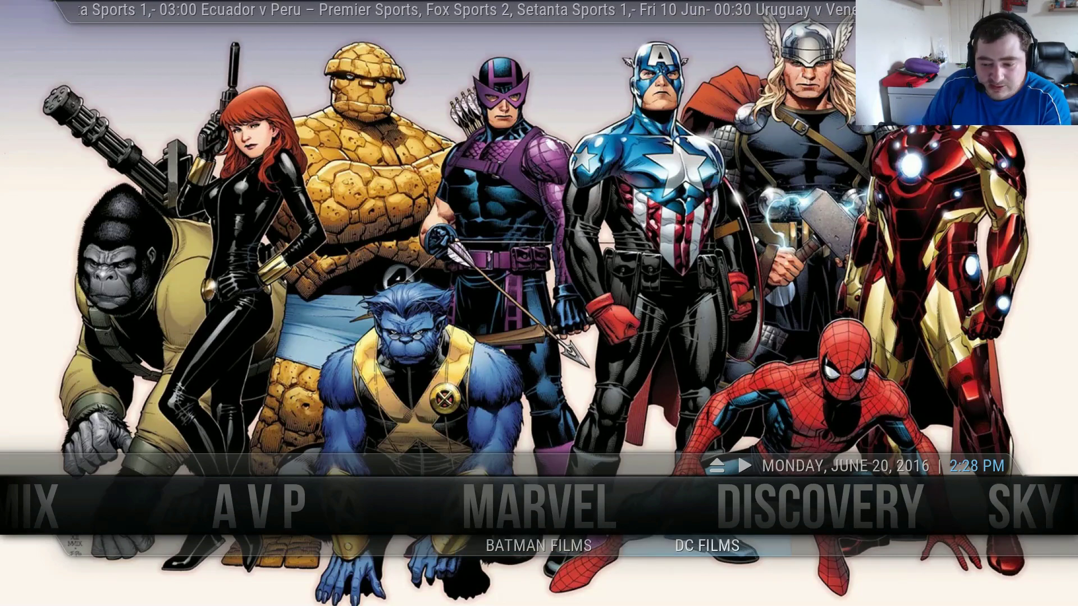
# - Start the Discovery live stream, then stop playback and return to the home screen
pyautogui.press('Right')
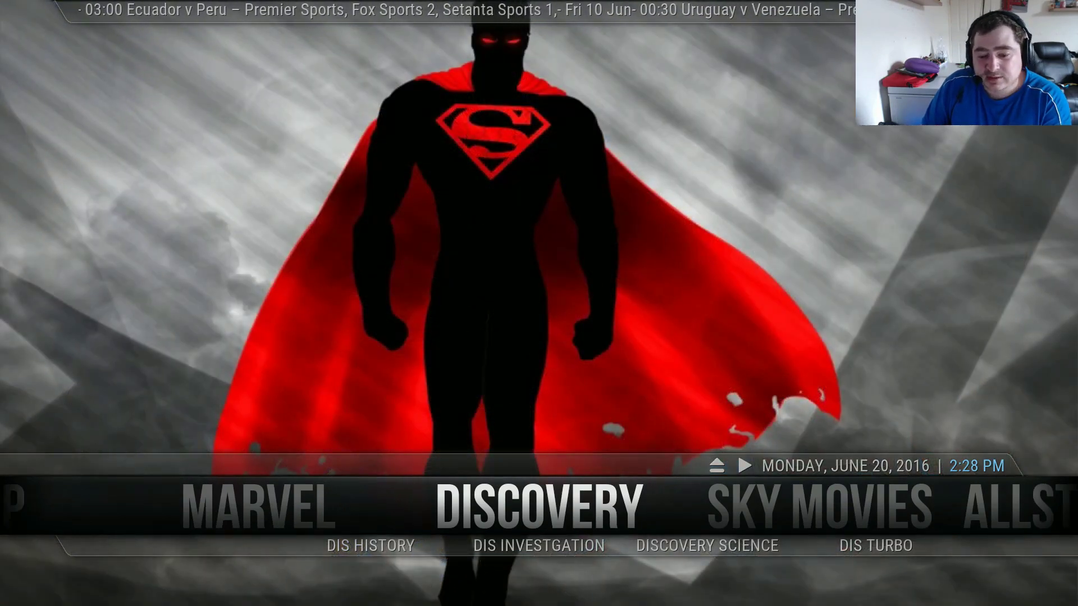
pyautogui.press('Return')
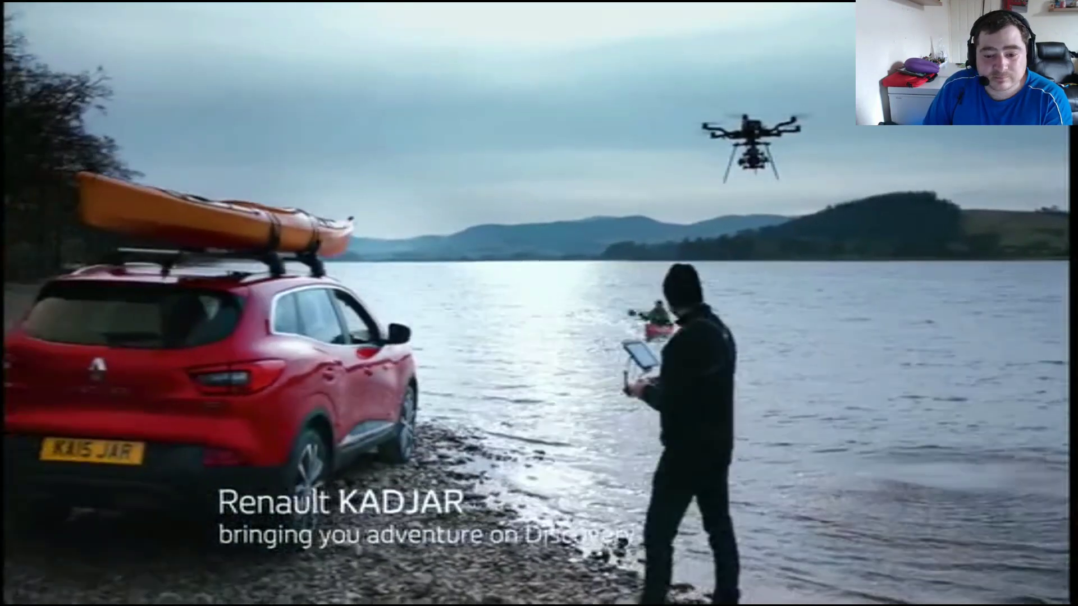
pyautogui.press('Return')
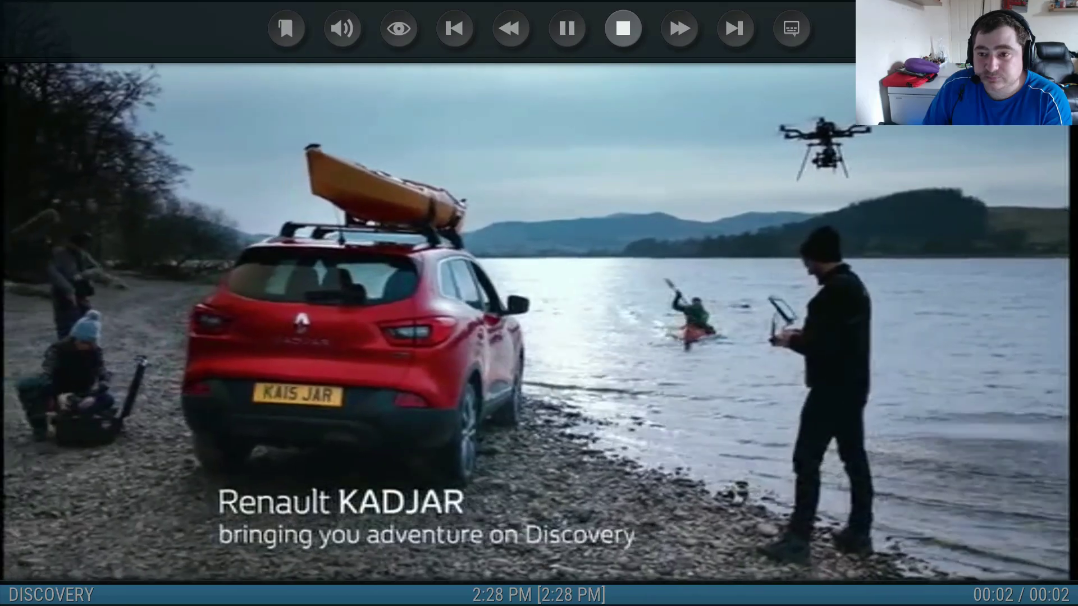
pyautogui.press('Return')
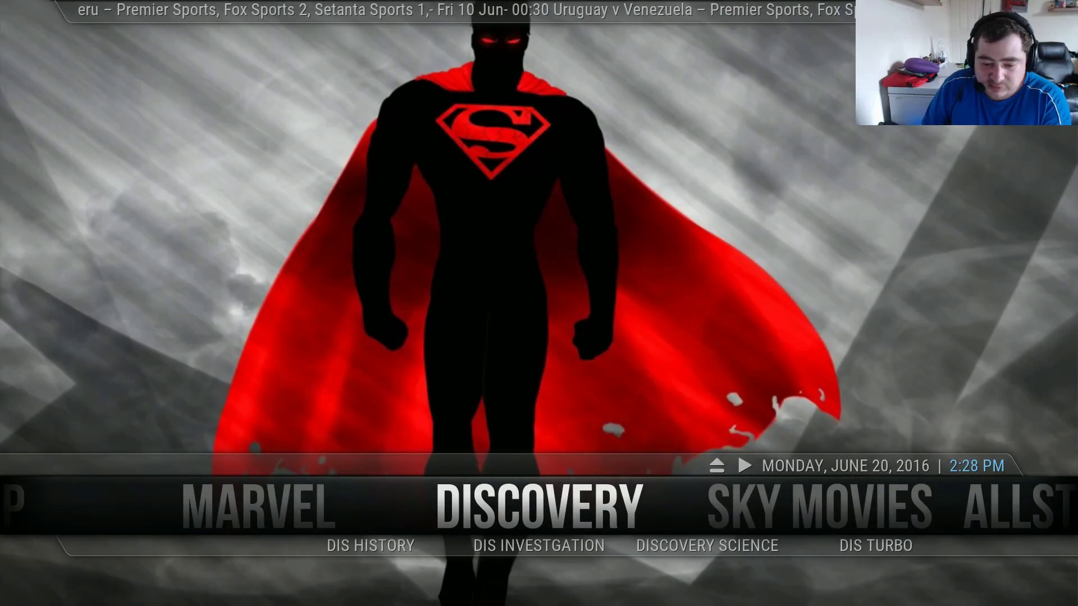
pyautogui.press('Down')
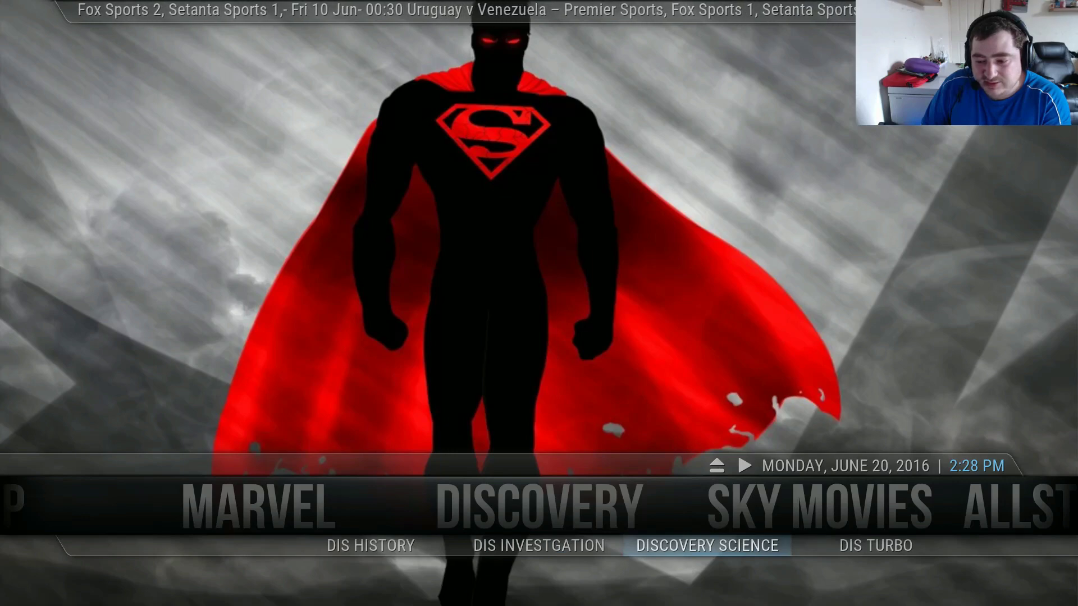
# - Browse the Sky Movies channel list, then move on to ALLSTARWARS
pyautogui.press('Right')
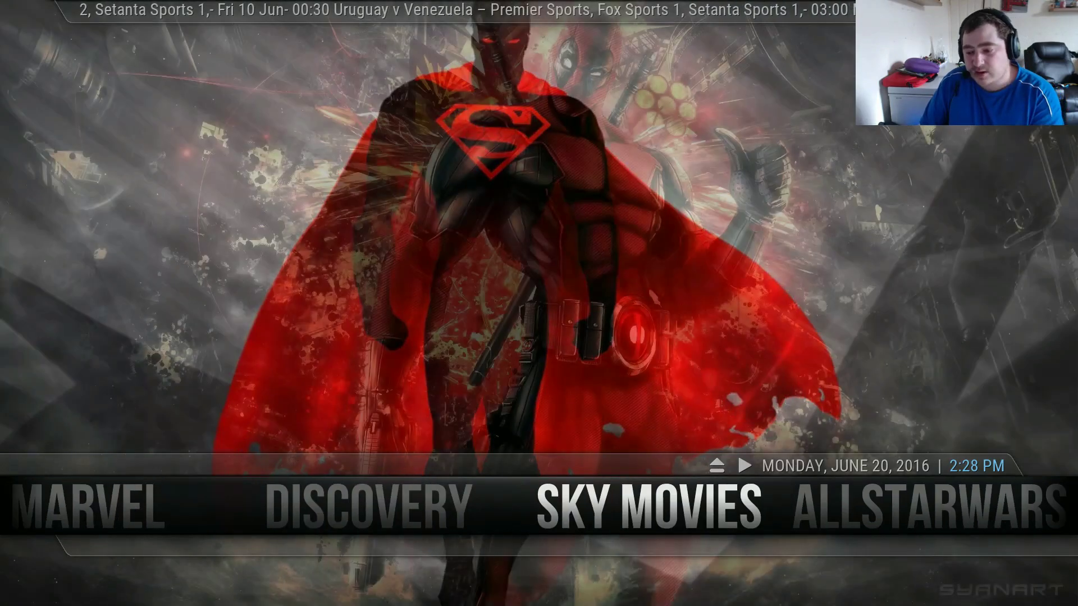
pyautogui.press('Return')
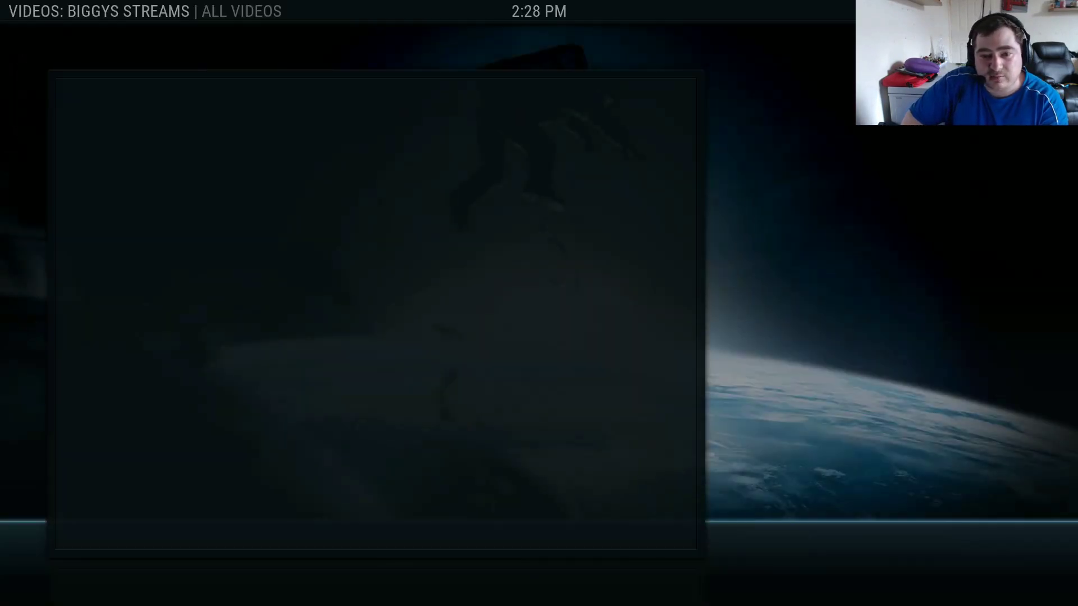
pyautogui.press('Down')
pyautogui.press('Down')
pyautogui.press('Down')
pyautogui.press('Down')
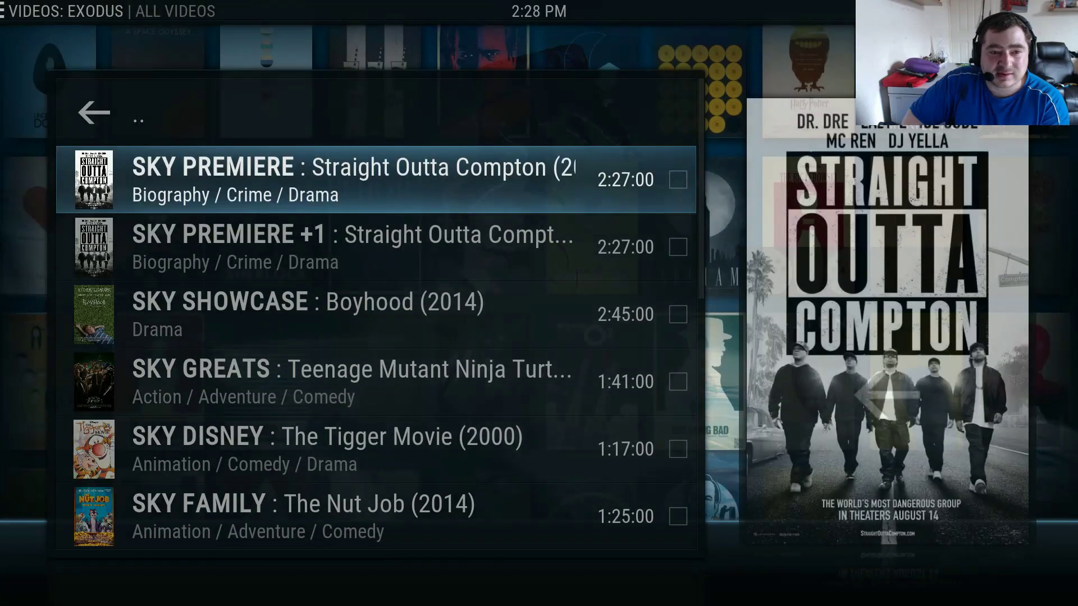
pyautogui.press('Down')
pyautogui.press('Down')
pyautogui.press('Down')
pyautogui.press('Down')
pyautogui.press('Down')
pyautogui.press('Down')
pyautogui.press('Down')
pyautogui.press('Down')
pyautogui.press('Down')
pyautogui.press('Down')
pyautogui.press('Down')
pyautogui.press('Down')
pyautogui.press('Down')
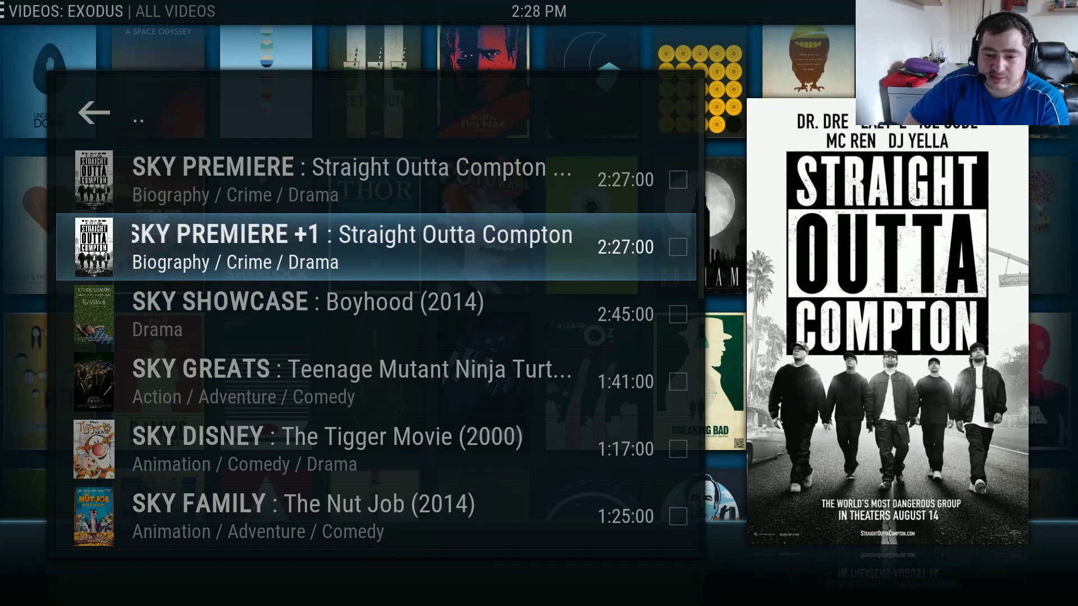
pyautogui.press('Down')
pyautogui.press('Down')
pyautogui.press('Down')
pyautogui.press('Escape')
pyautogui.press('Right')
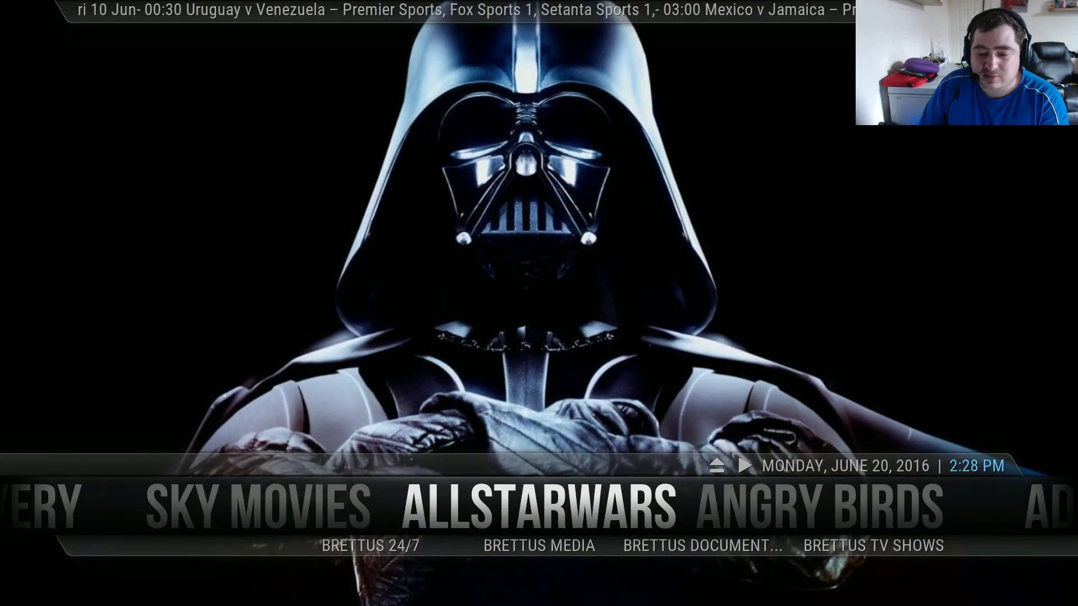
# - Browse Star Wars Episodes I to VII in ALLSTARWARS, then move on to Angry Birds
pyautogui.press('Return')
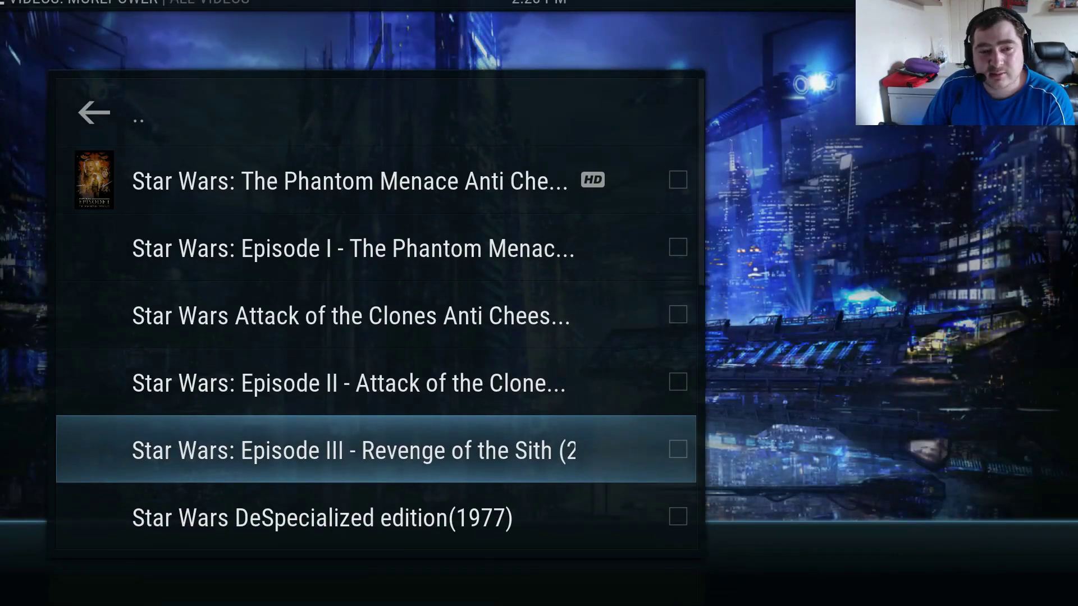
pyautogui.press('Up')
pyautogui.press('Up')
pyautogui.press('Up')
pyautogui.press('Up')
pyautogui.press('Up')
pyautogui.press('Up')
pyautogui.press('Up')
pyautogui.press('Up')
pyautogui.press('Up')
pyautogui.press('Up')
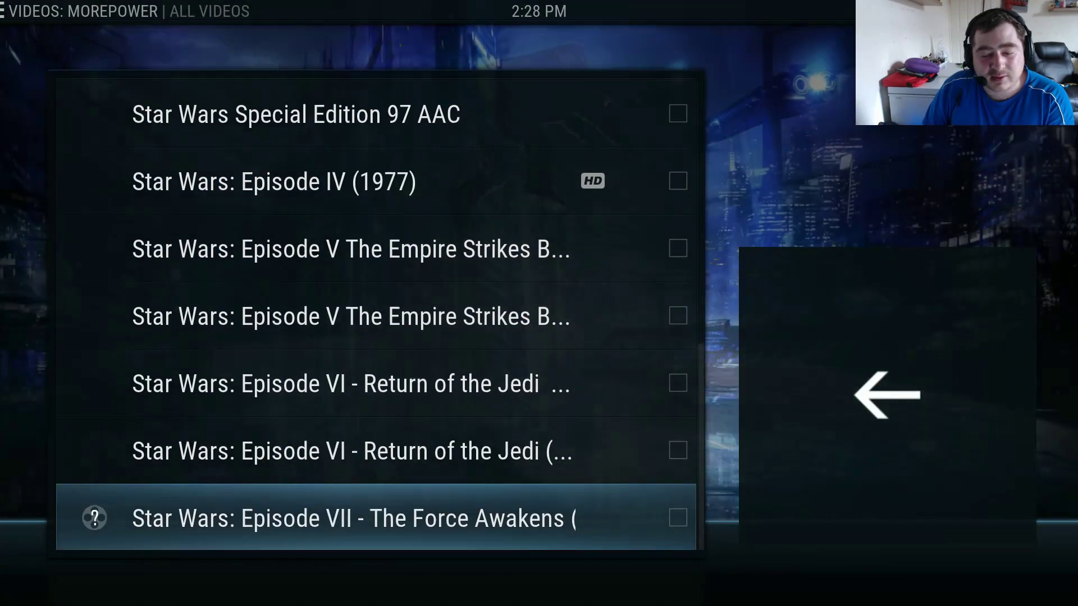
pyautogui.press('Escape')
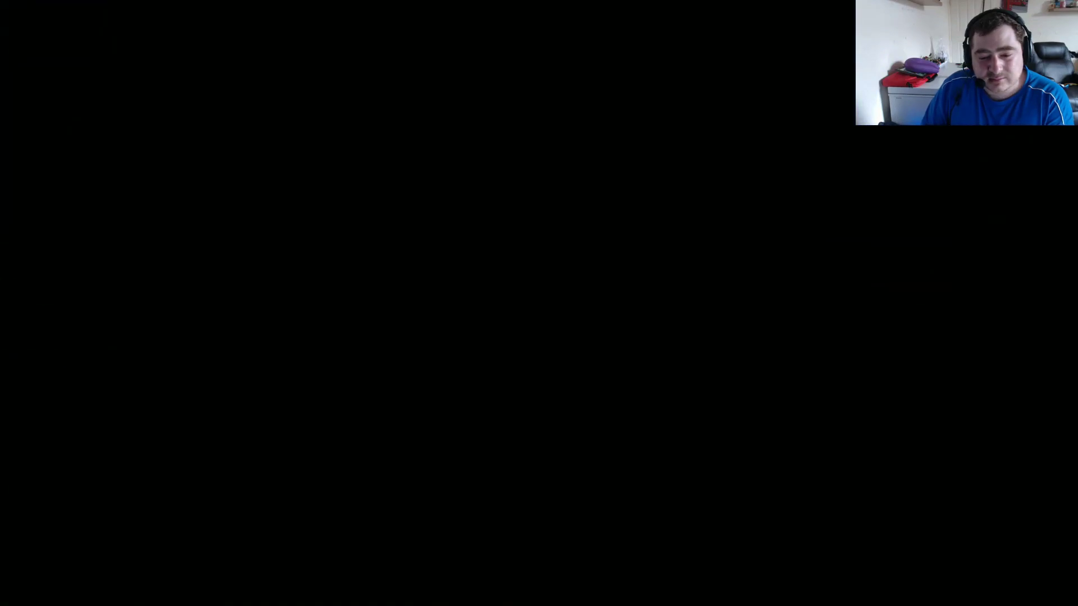
pyautogui.press('Down')
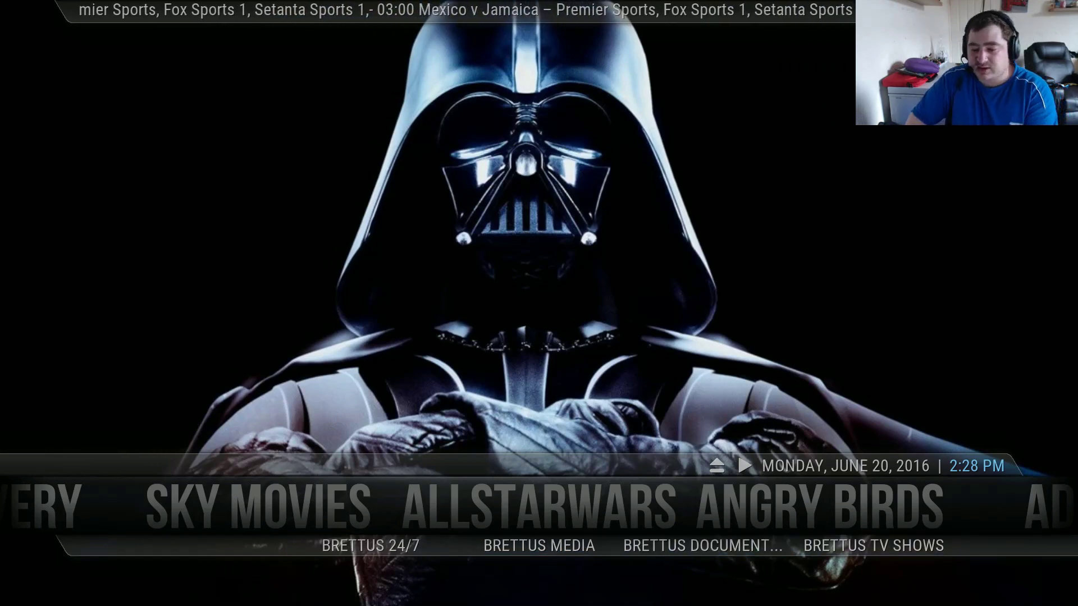
pyautogui.press('Right')
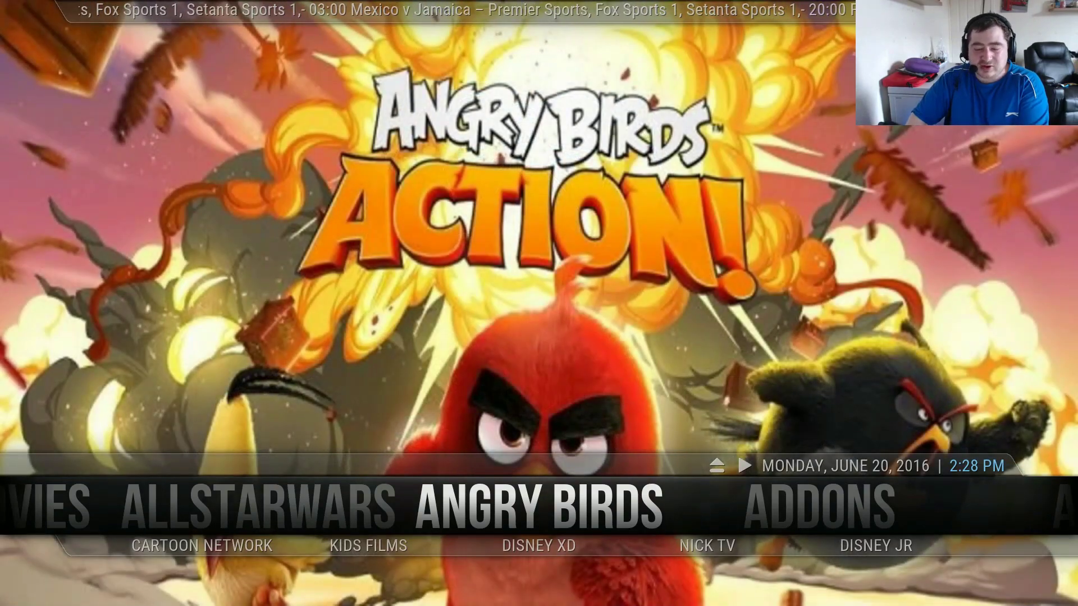
# - Open Angry Birds and browse the Toons TV cartoon grid from Morph down to AB Stella SneakPeek
pyautogui.press('Return')
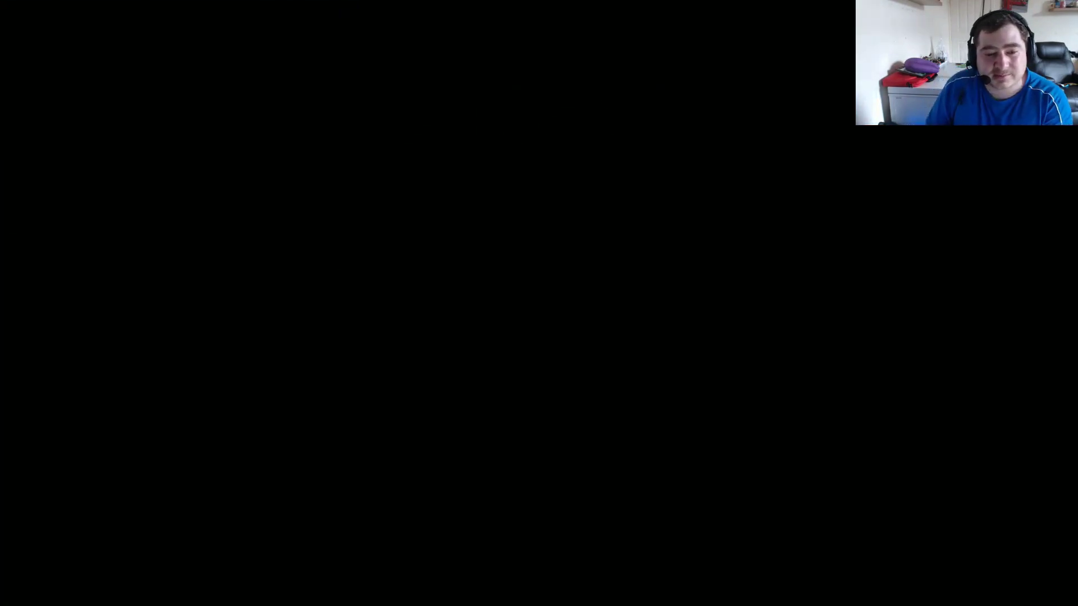
pyautogui.press('Right')
pyautogui.press('Right')
pyautogui.press('Down')
pyautogui.press('Right')
pyautogui.press('Left')
pyautogui.press('Left')
pyautogui.press('Left')
pyautogui.press('Down')
pyautogui.press('Right')
pyautogui.press('Right')
pyautogui.press('Right')
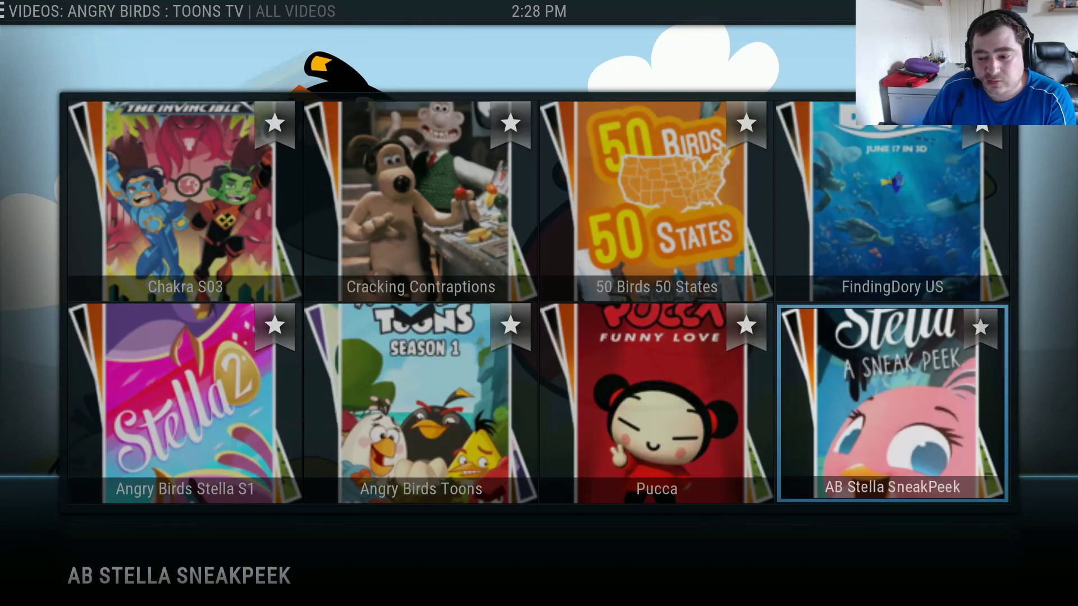
pyautogui.press('Down')
# - Return home, look through the Angry Birds sub-sections, and move on to ADDONS
pyautogui.press('Escape')
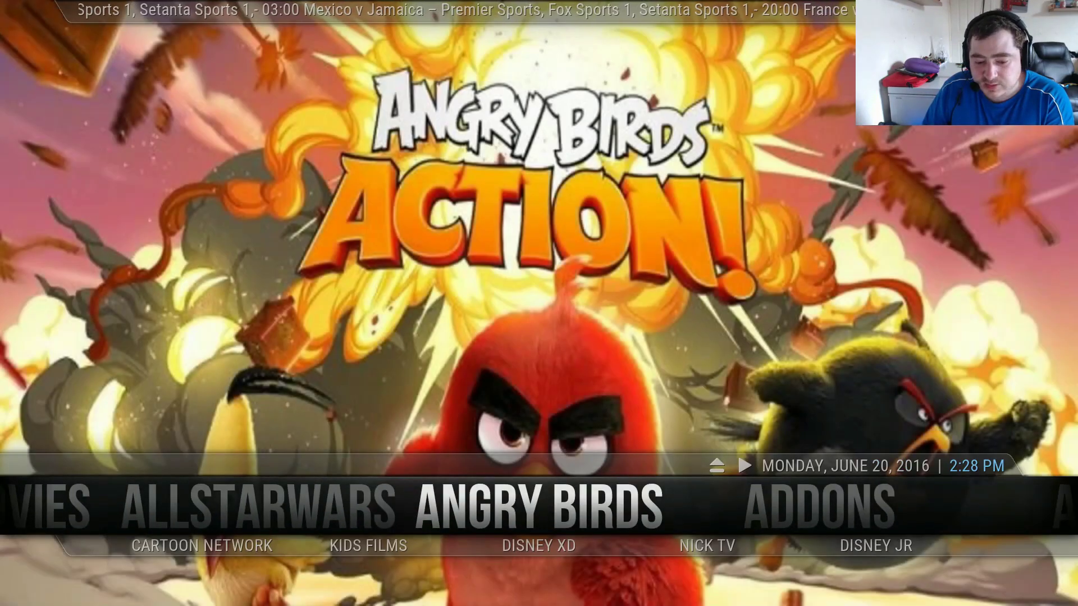
pyautogui.press('Down')
pyautogui.press('Left')
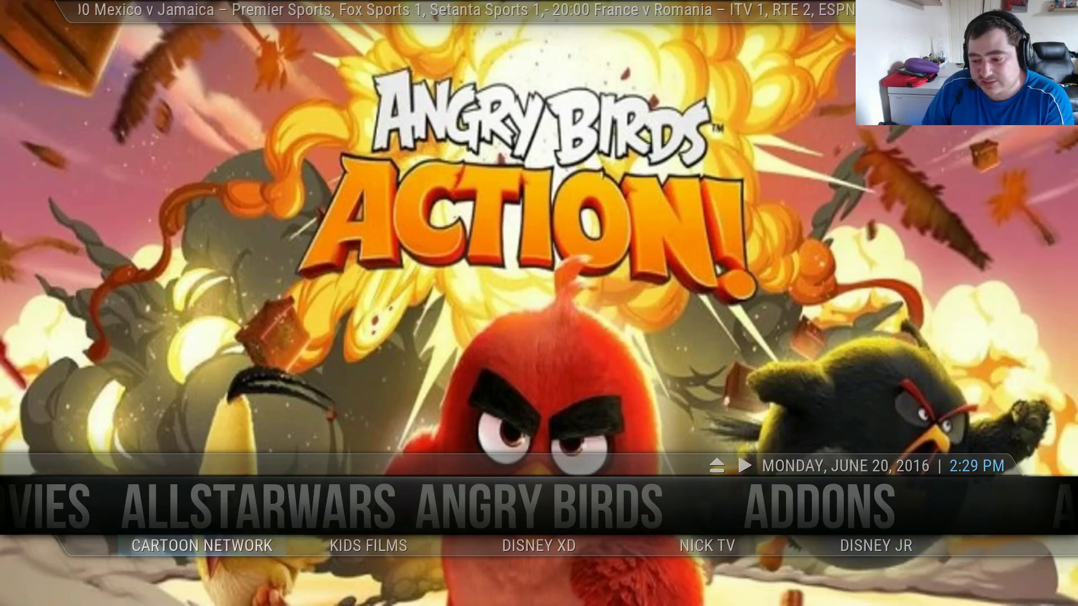
pyautogui.press('Right')
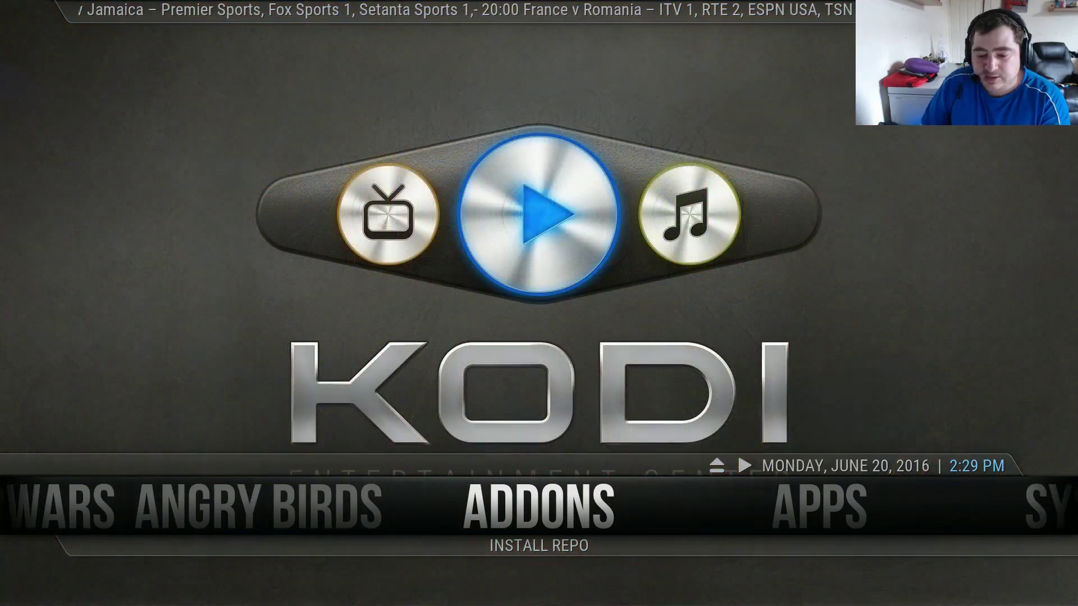
pyautogui.press('Return')
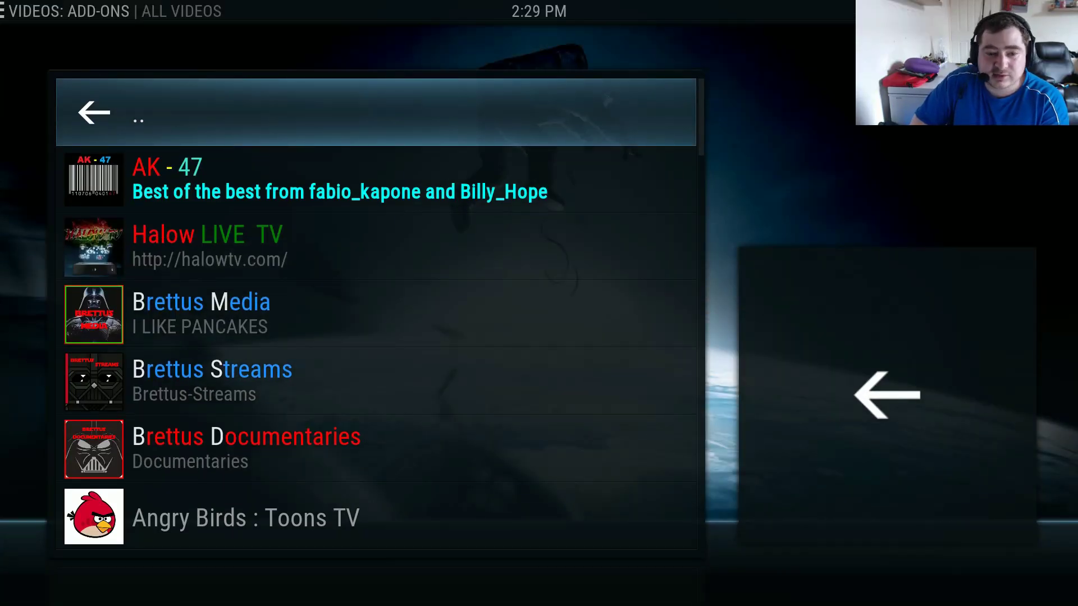
pyautogui.press('Down')
pyautogui.press('Down')
pyautogui.press('Down')
pyautogui.press('Down')
pyautogui.press('Down')
pyautogui.press('Down')
pyautogui.press('Down')
pyautogui.press('Down')
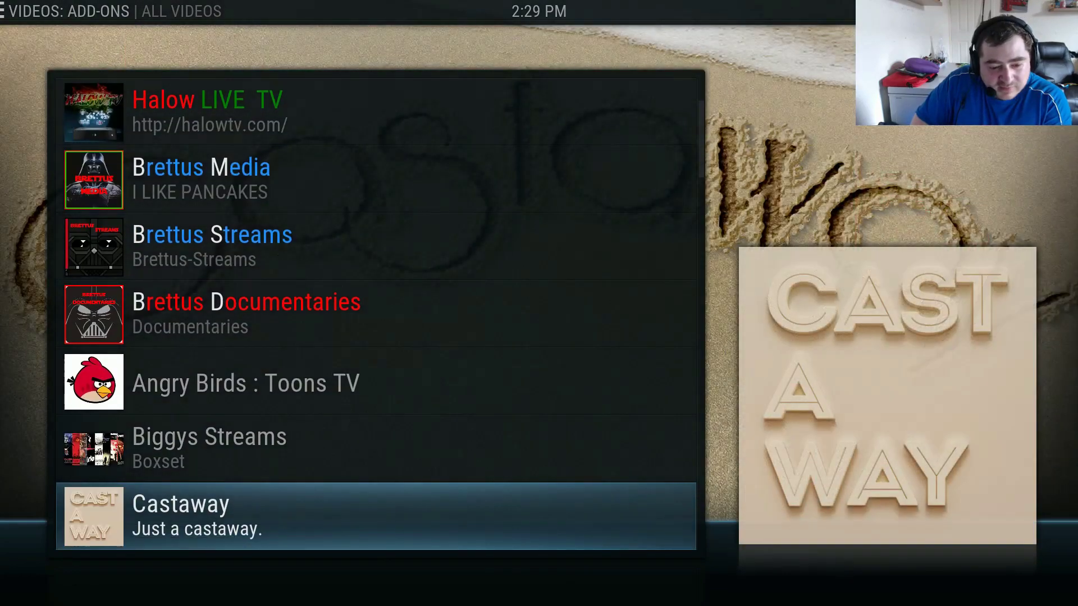
pyautogui.press('Up')
pyautogui.press('Up')
pyautogui.press('Up')
pyautogui.press('Up')
pyautogui.press('Up')
pyautogui.press('Up')
pyautogui.press('Up')
pyautogui.press('Up')
pyautogui.press('Down')
pyautogui.press('Down')
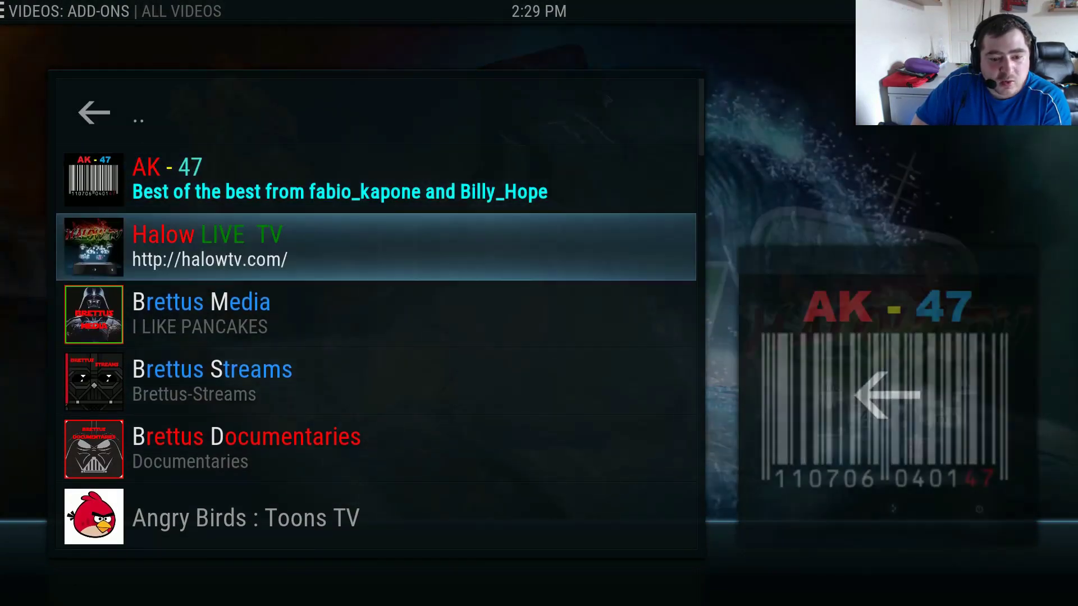
pyautogui.press('Down')
pyautogui.press('Down')
pyautogui.press('Down')
pyautogui.press('Down')
pyautogui.press('Down')
pyautogui.press('Down')
pyautogui.press('Down')
pyautogui.press('Down')
pyautogui.press('Down')
pyautogui.press('Down')
pyautogui.press('Down')
pyautogui.press('Down')
pyautogui.press('Down')
pyautogui.press('Down')
pyautogui.press('Down')
pyautogui.press('Down')
pyautogui.press('Down')
pyautogui.press('Down')
pyautogui.press('Down')
pyautogui.press('Down')
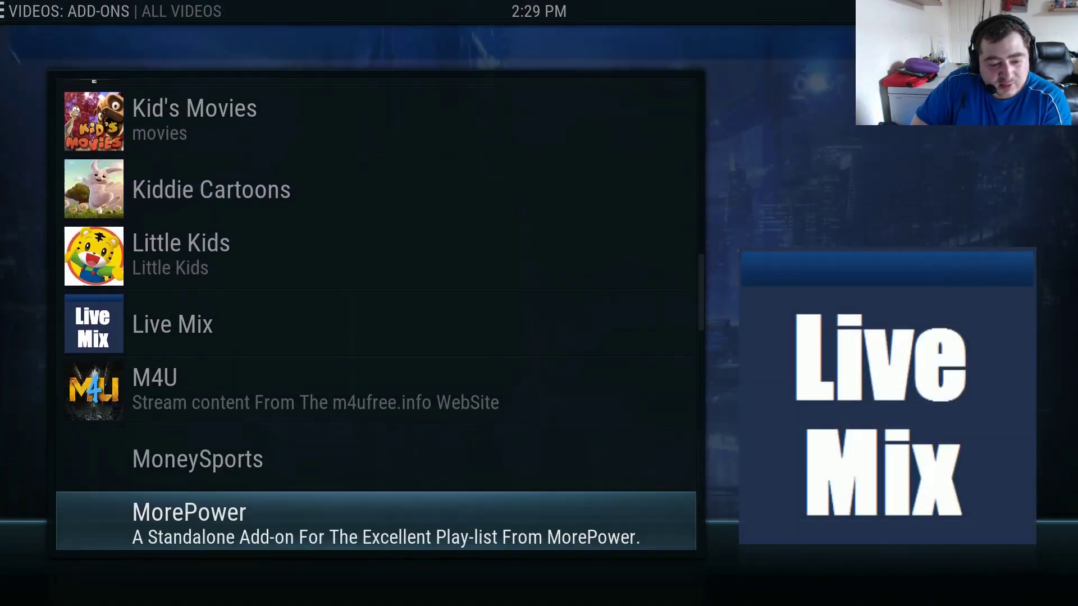
pyautogui.press('Down')
pyautogui.press('Down')
pyautogui.press('Down')
pyautogui.press('Down')
pyautogui.press('Down')
pyautogui.press('Down')
pyautogui.press('Down')
pyautogui.press('Down')
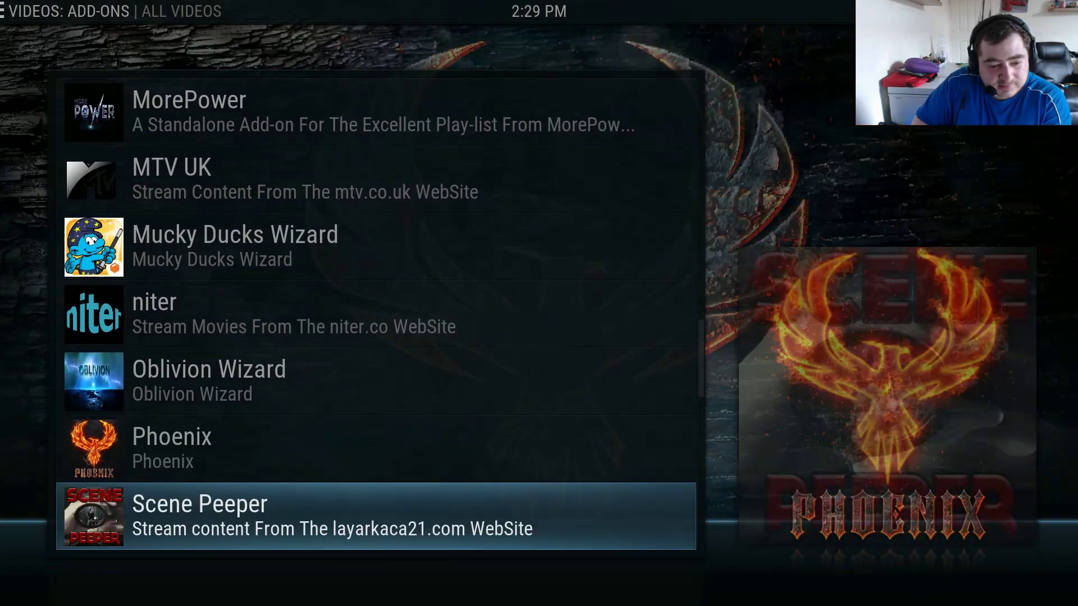
pyautogui.press('Down')
pyautogui.press('Down')
pyautogui.press('Down')
pyautogui.press('Escape')
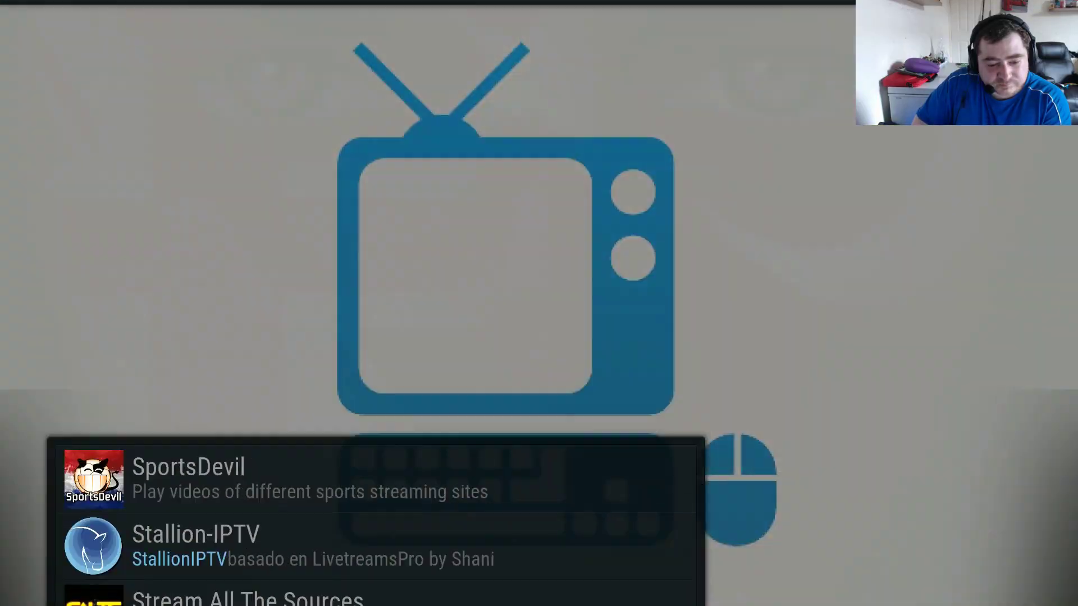
pyautogui.press('Return')
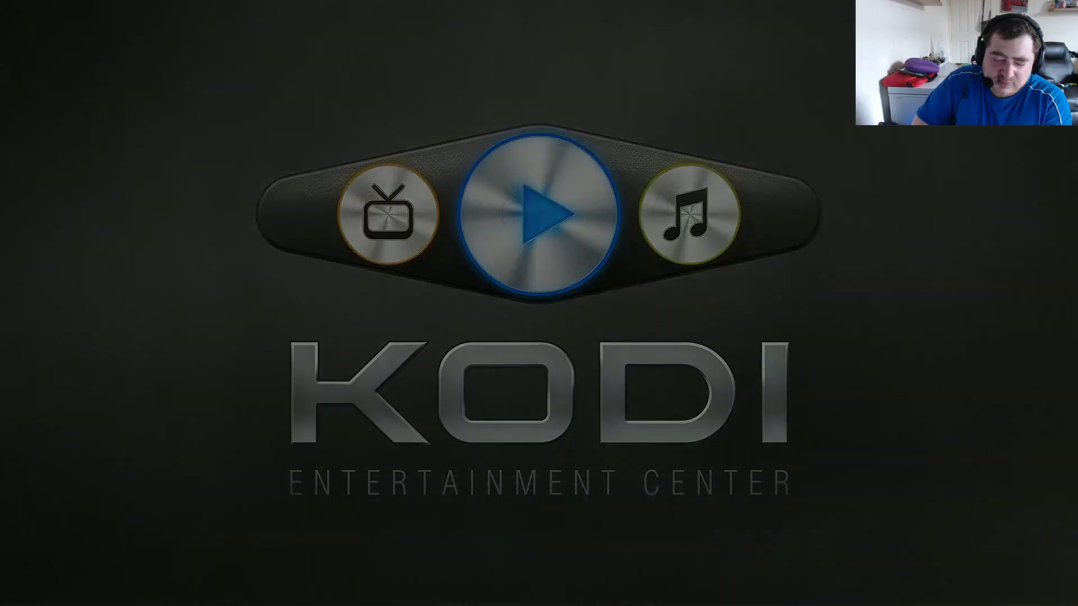
pyautogui.press('Return')
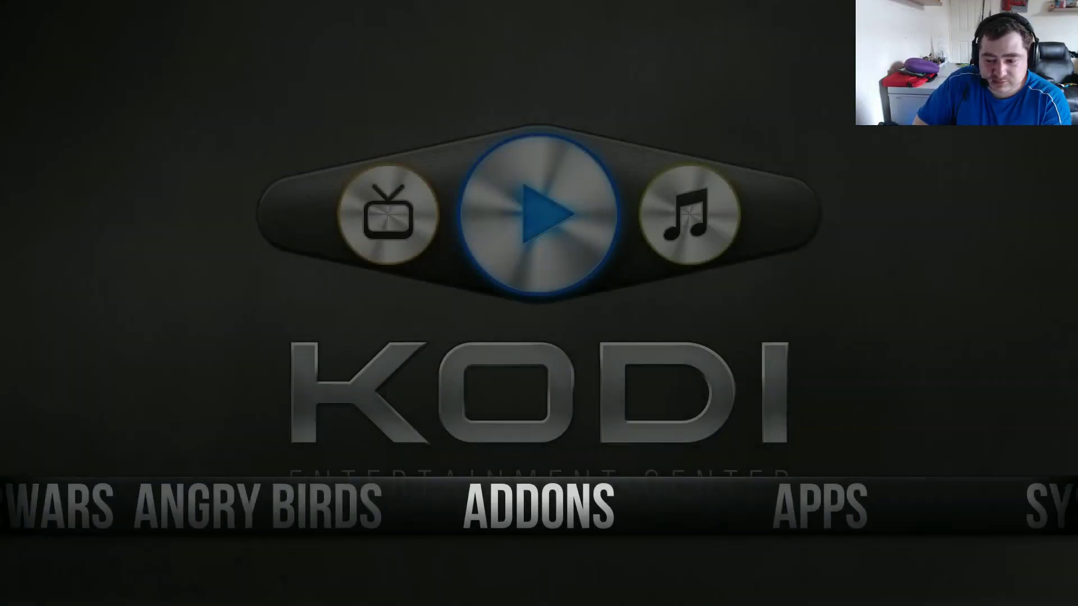
pyautogui.press('Right')
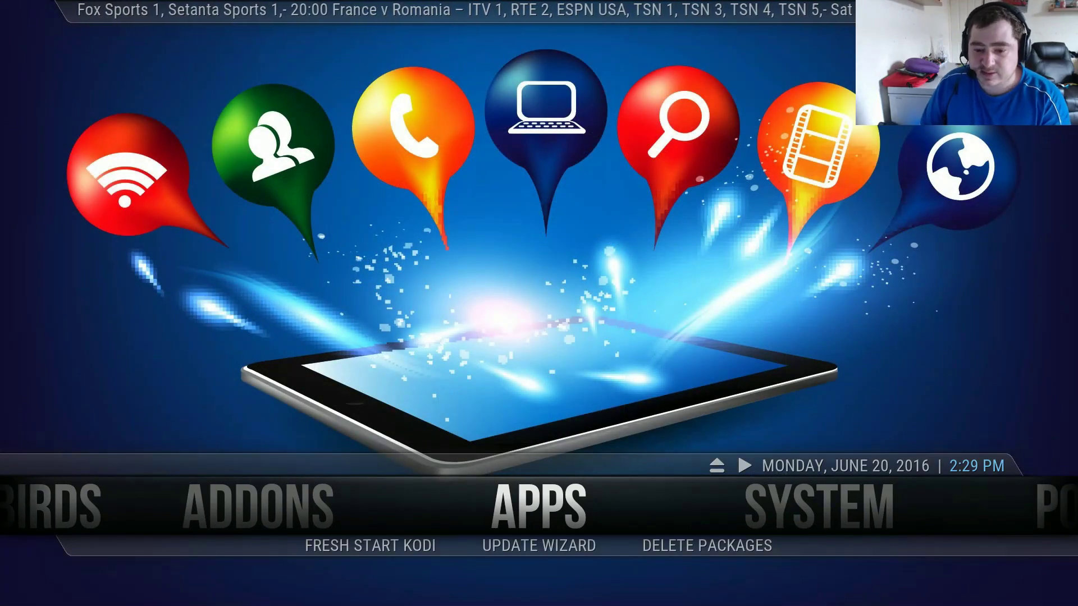
# - Open the APPS program add-ons grid and browse from Ares toward Library Auto Updater
pyautogui.press('Return')
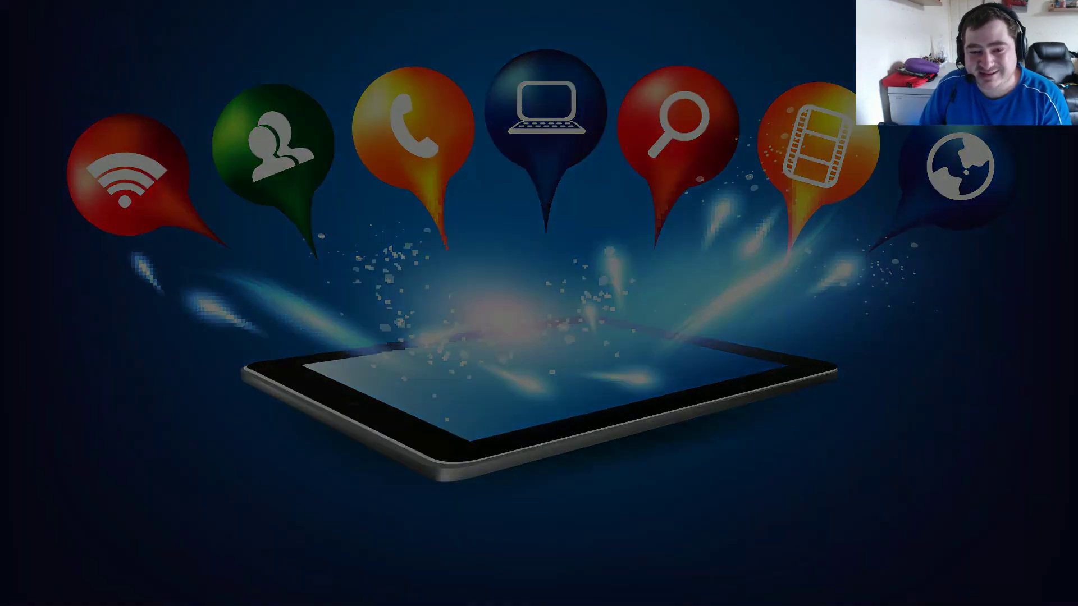
pyautogui.press('Right')
pyautogui.press('Right')
pyautogui.press('Right')
pyautogui.press('Right')
pyautogui.press('Right')
pyautogui.press('Right')
pyautogui.press('Right')
pyautogui.press('Right')
pyautogui.press('Right')
pyautogui.press('Right')
pyautogui.press('Right')
pyautogui.press('Right')
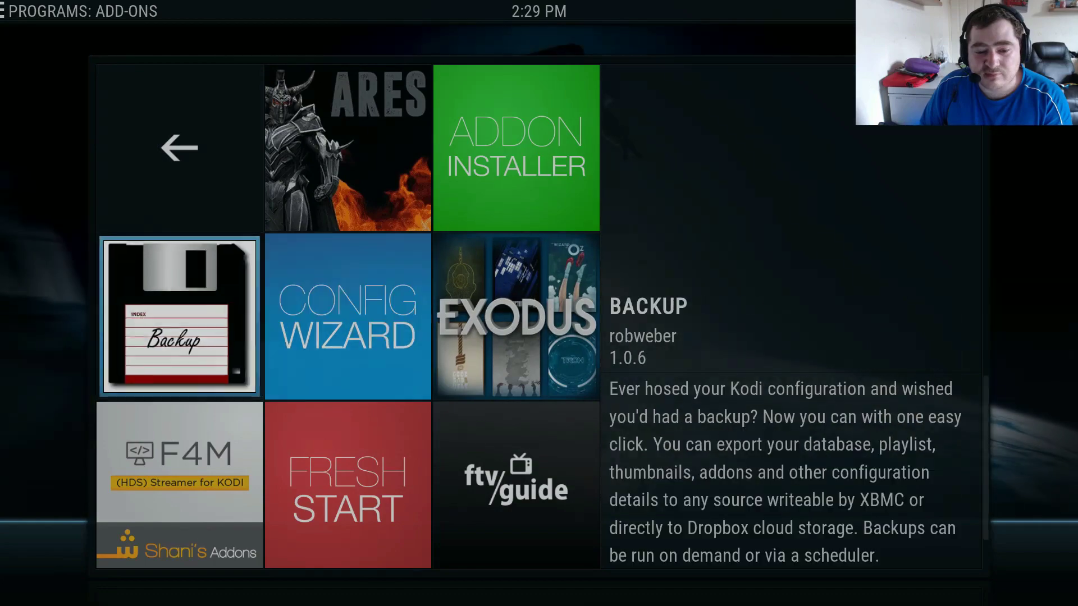
pyautogui.press('Right')
pyautogui.press('Right')
pyautogui.press('Right')
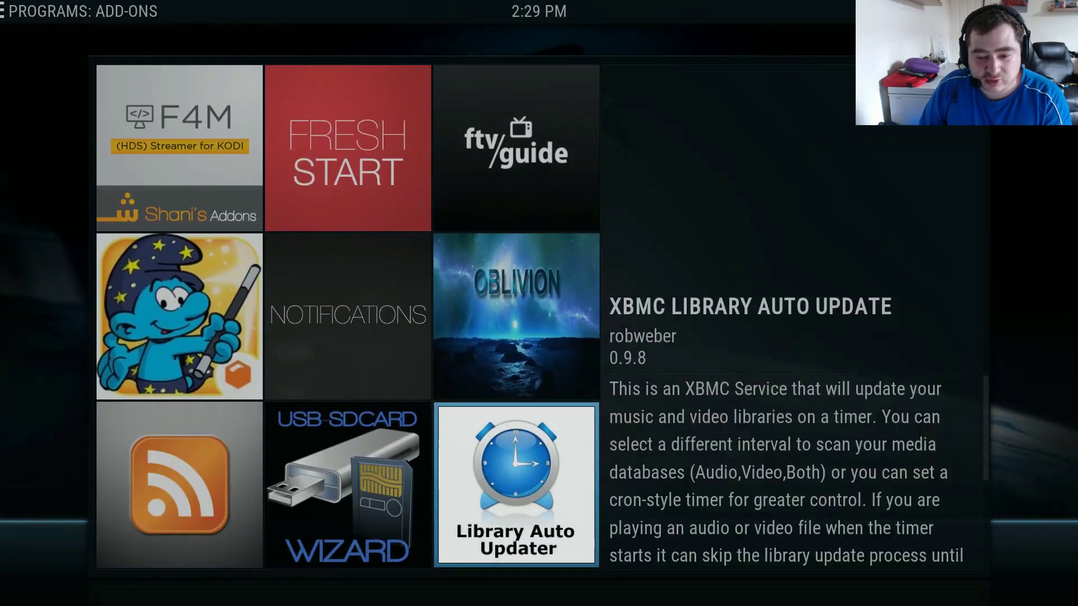
# - Launch the YouTube-DL Control add-on, then browse the APPS maintenance shortcuts
pyautogui.press('Return')
pyautogui.press('Down')
pyautogui.press('Left')
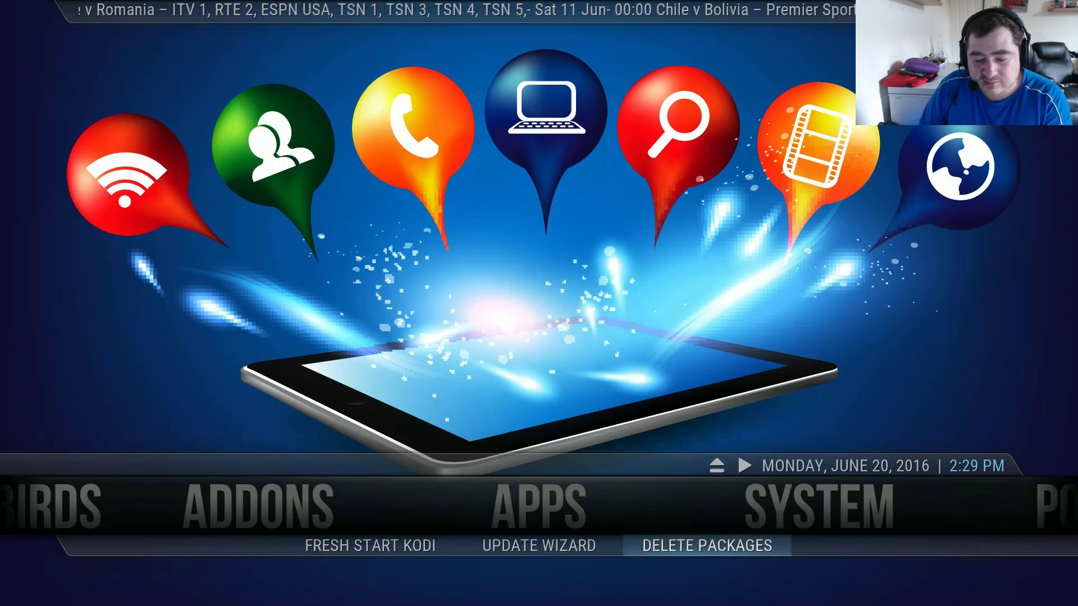
# - Delete the 4 Kodi cache files and the Genesis cache with the wizard's maintenance tools
pyautogui.press('Return')
pyautogui.press('Down')
pyautogui.press('Return')
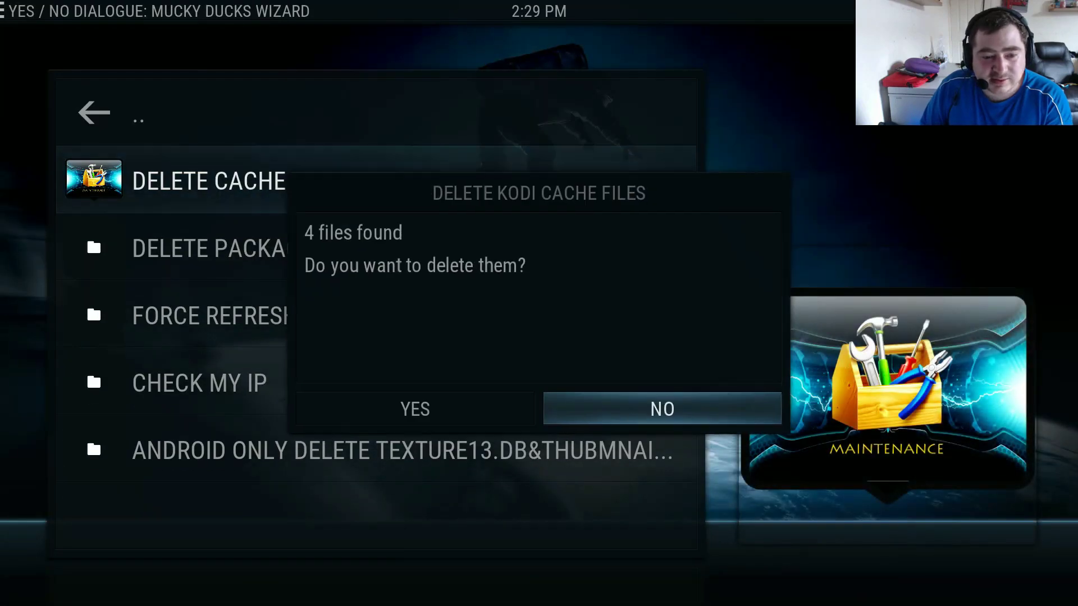
pyautogui.press('Left')
pyautogui.press('Return')
pyautogui.press('Left')
pyautogui.press('Return')
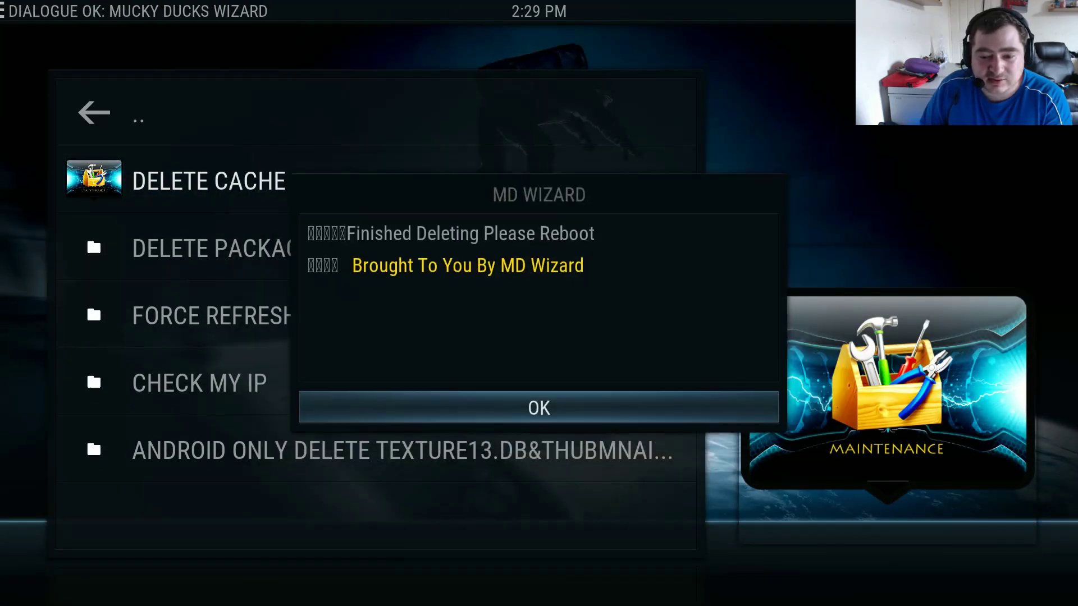
pyautogui.press('Return')
# - Delete the 7 leftover package files, then return home and move to System
pyautogui.press('Down')
pyautogui.press('Return')
pyautogui.press('Left')
pyautogui.press('Return')
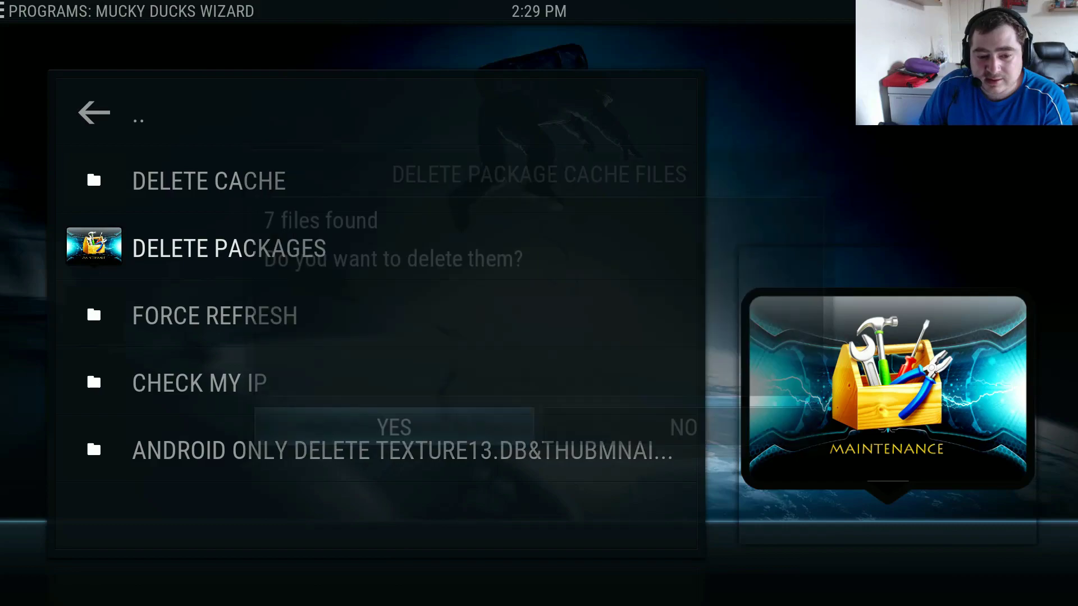
pyautogui.press('Return')
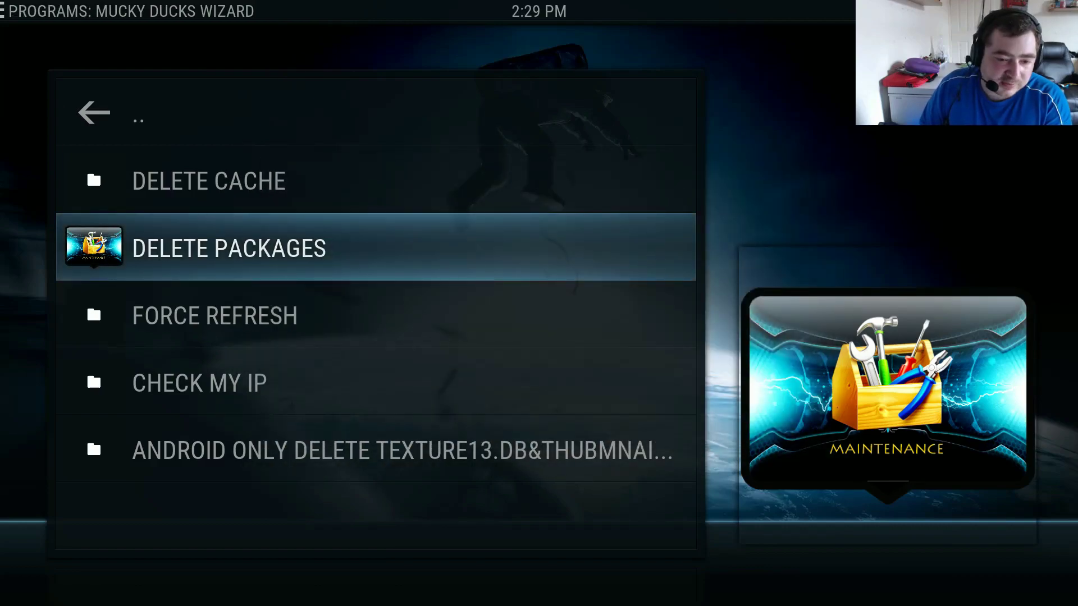
pyautogui.press('Escape')
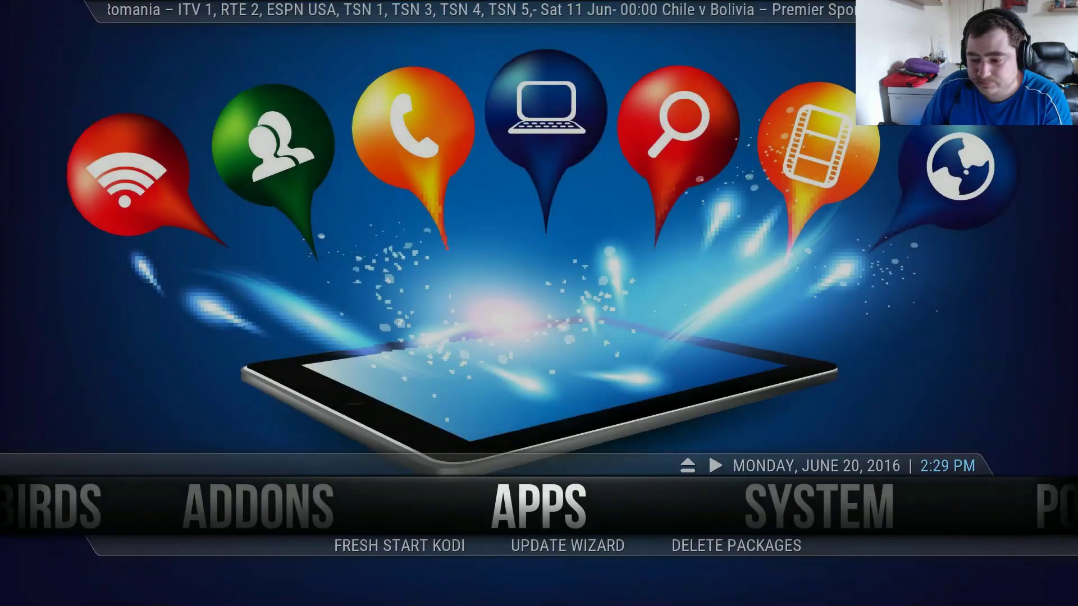
pyautogui.press('Right')
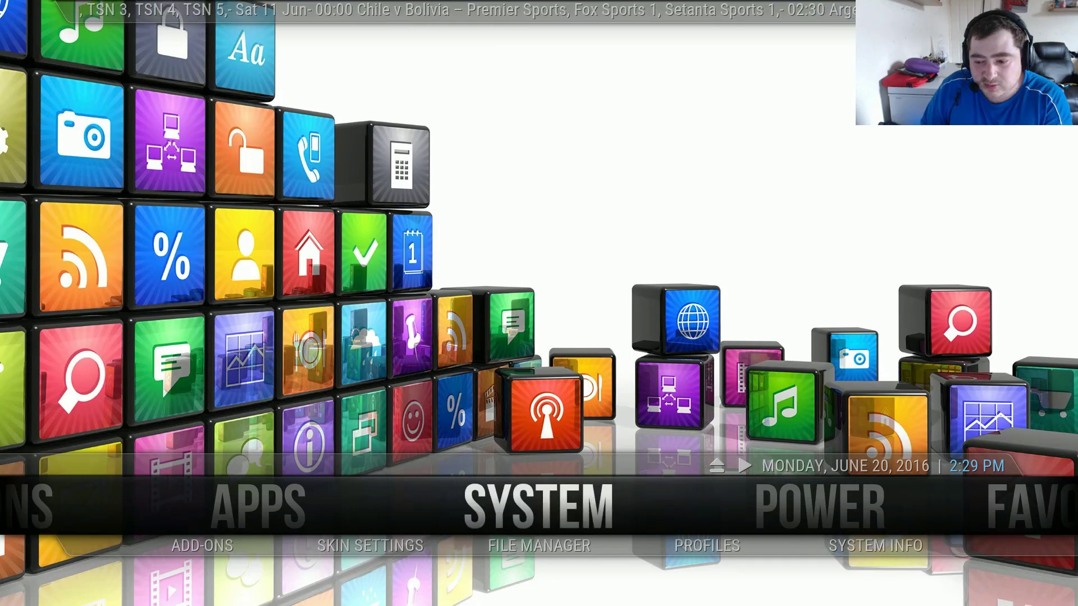
# - Move to Power and look through its power options
pyautogui.press('Right')
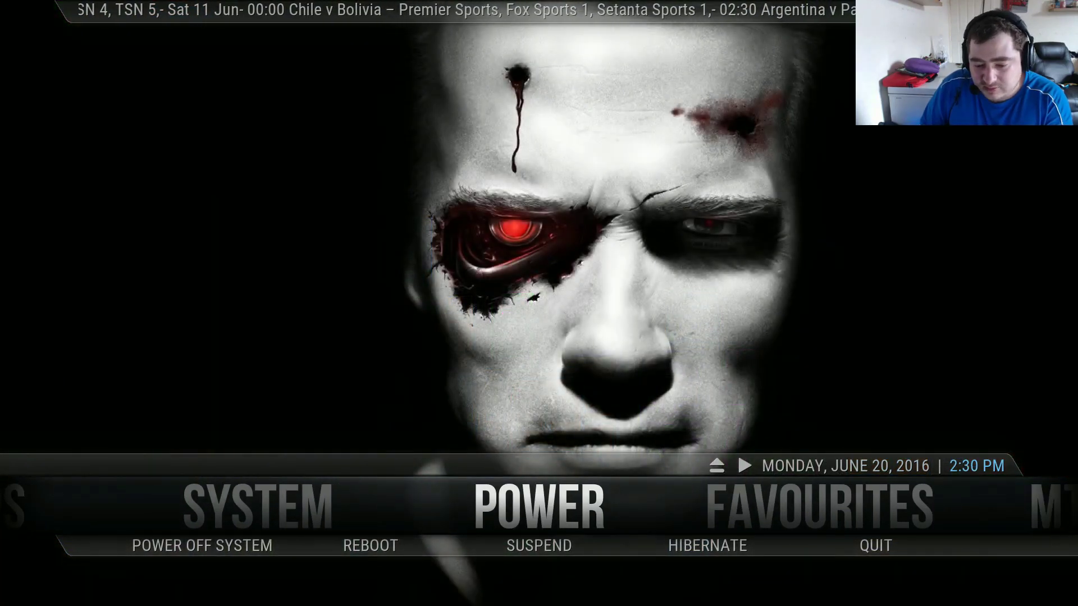
pyautogui.press('Down')
pyautogui.press('Left')
pyautogui.press('Left')
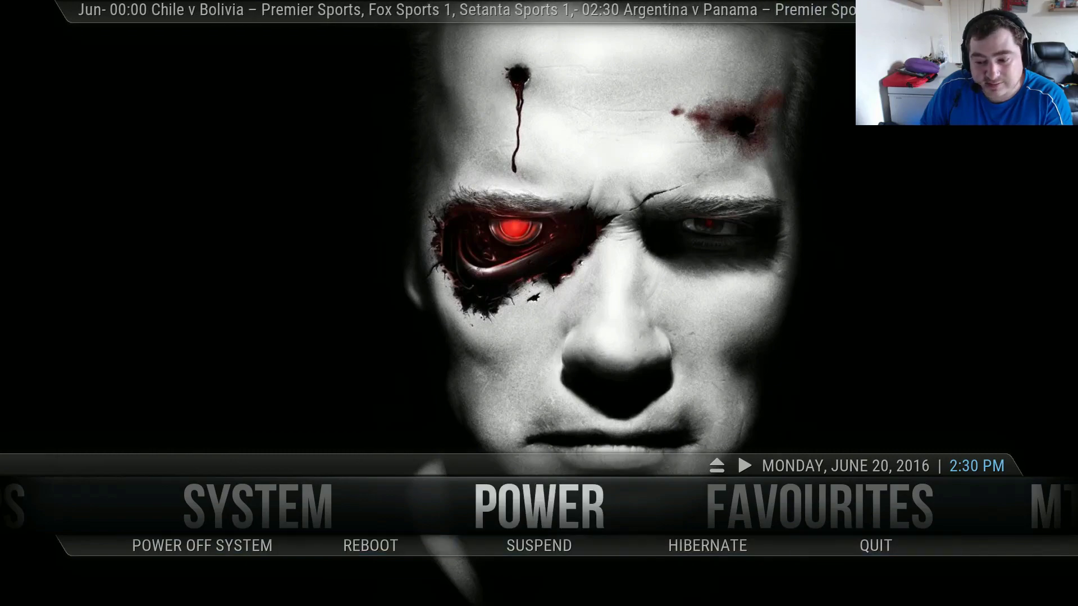
# - Browse the Favourites list from UK Live TV past Martial Arts, close it, and move to MTV UK
pyautogui.press('Right')
pyautogui.press('Return')
pyautogui.press('Down')
pyautogui.press('Down')
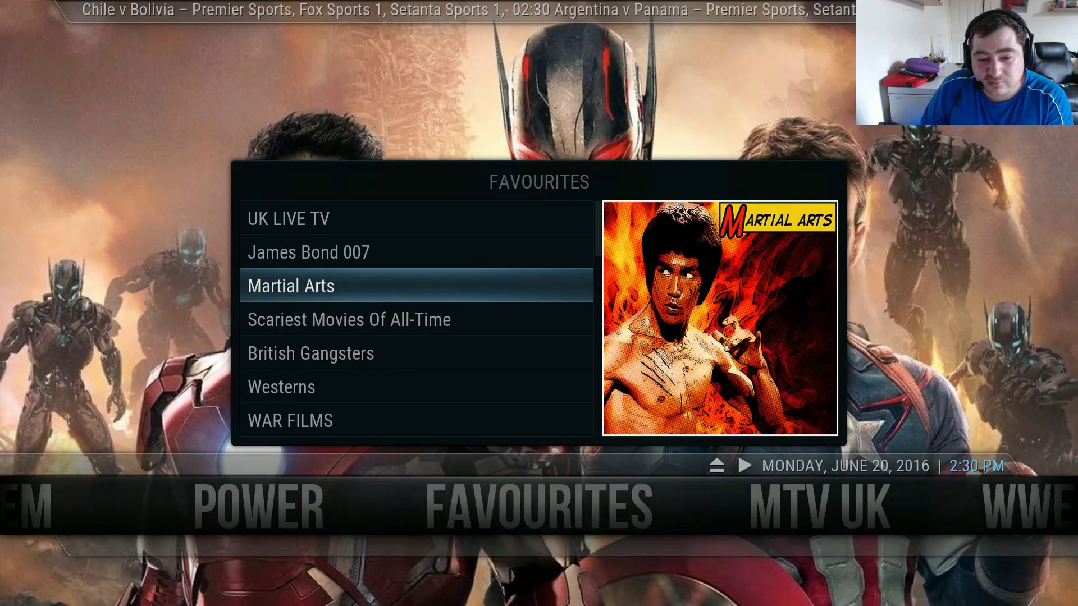
pyautogui.press('Down')
pyautogui.press('Down')
pyautogui.press('Down')
pyautogui.press('Down')
pyautogui.press('Down')
pyautogui.press('Down')
pyautogui.press('Down')
pyautogui.press('Down')
pyautogui.press('Down')
pyautogui.press('Down')
pyautogui.press('Down')
pyautogui.press('Down')
pyautogui.press('Down')
pyautogui.press('Down')
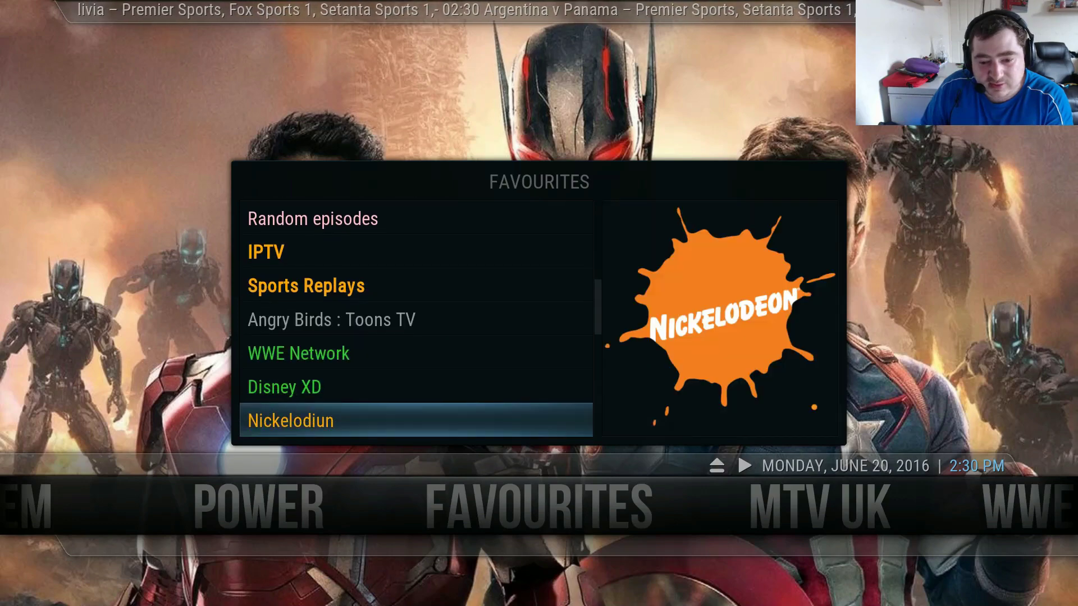
pyautogui.press('Escape')
pyautogui.press('Right')
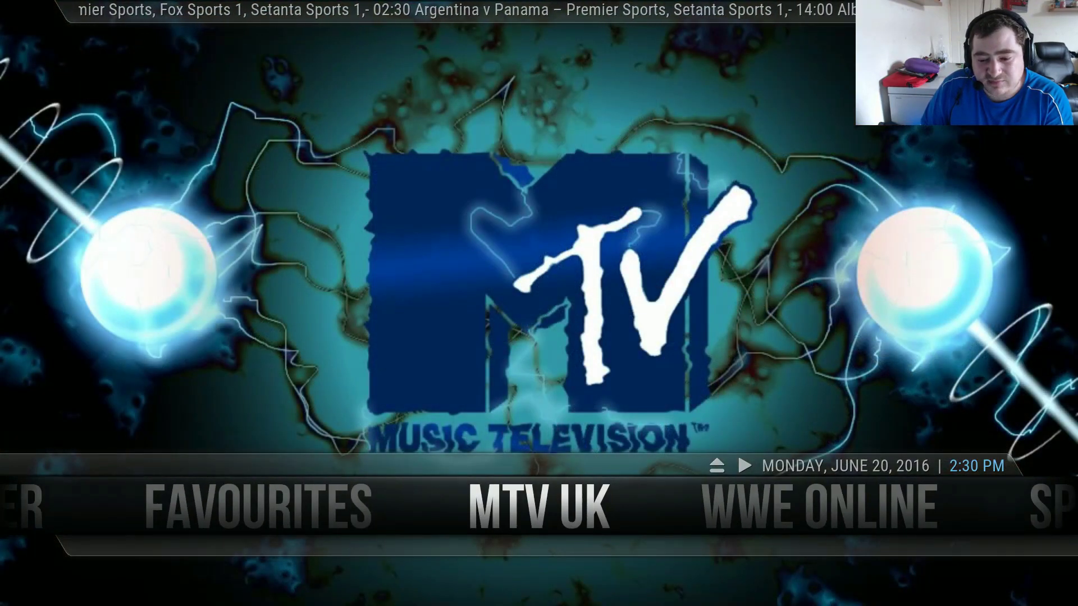
# - Try the MTV UK addon's Latest Playlists and the WWE Online folders, returning home after each
pyautogui.press('Return')
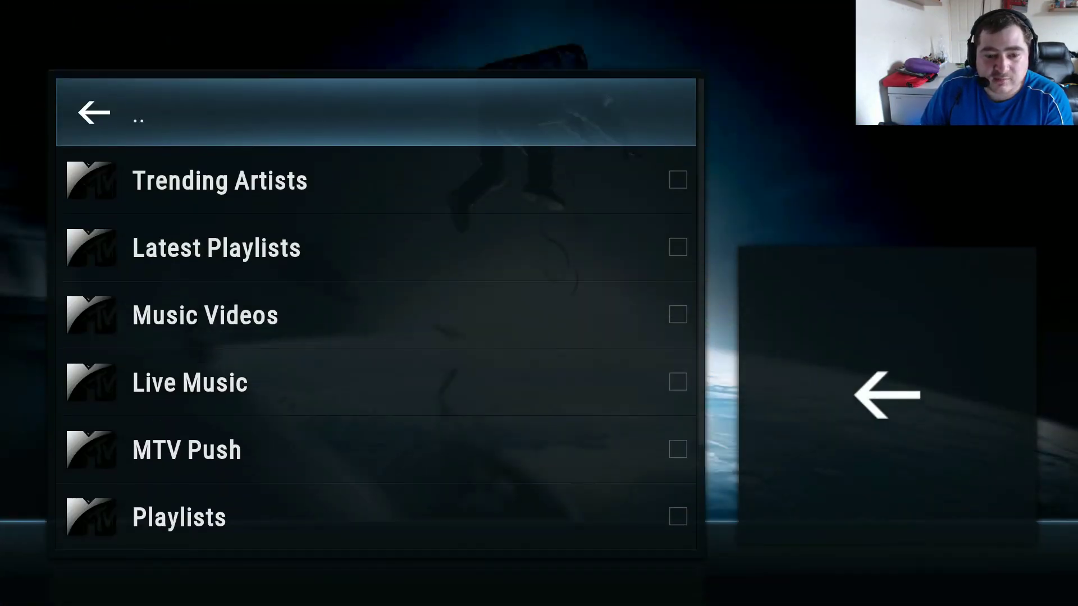
pyautogui.press('Down')
pyautogui.press('Down')
pyautogui.press('Down')
pyautogui.press('Down')
pyautogui.press('Down')
pyautogui.press('Escape')
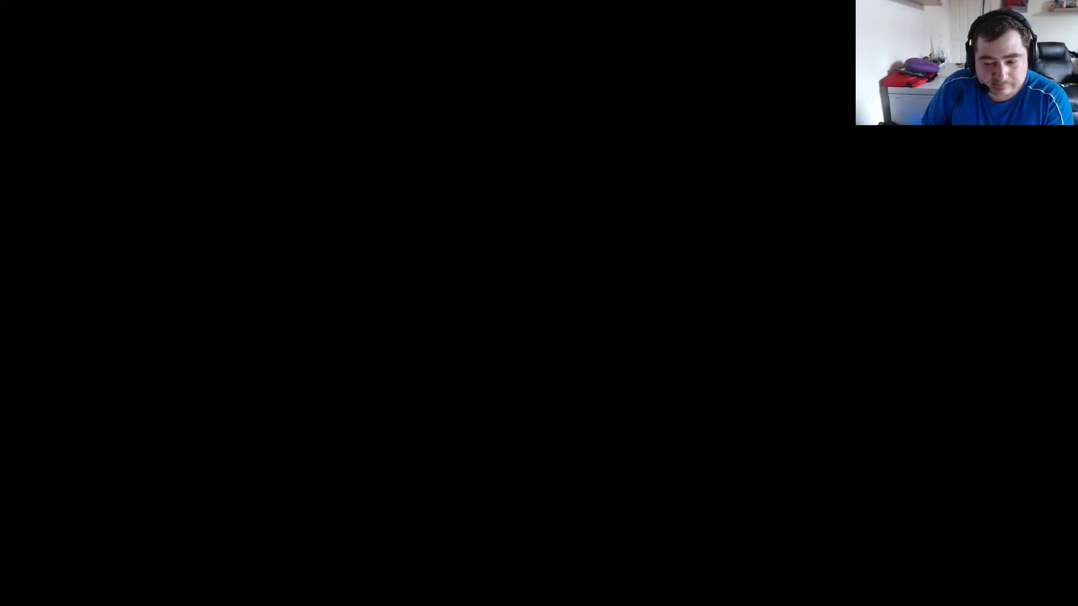
pyautogui.press('Right')
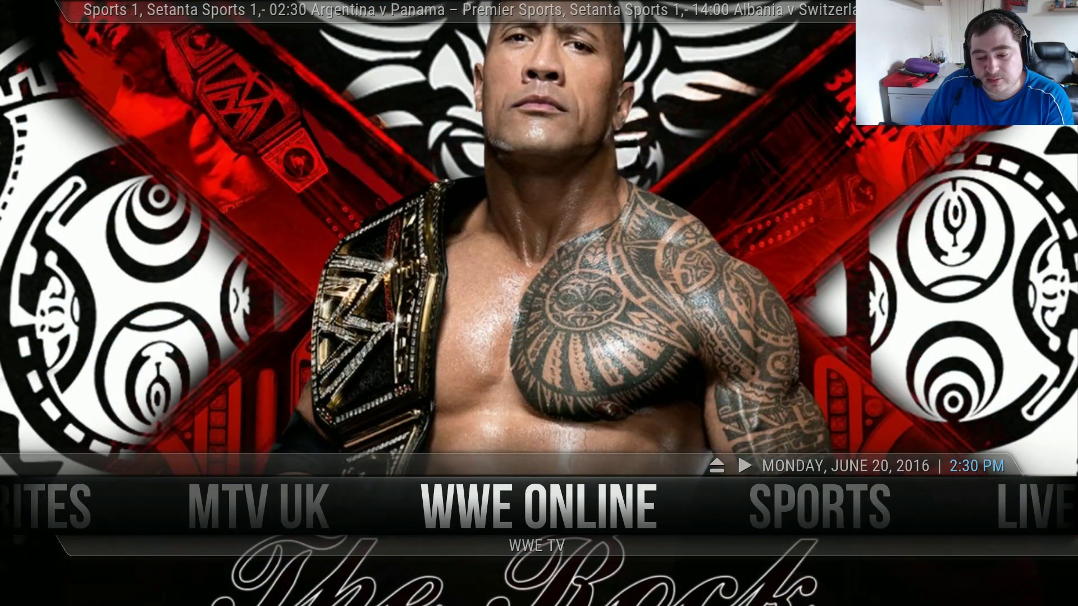
pyautogui.press('Return')
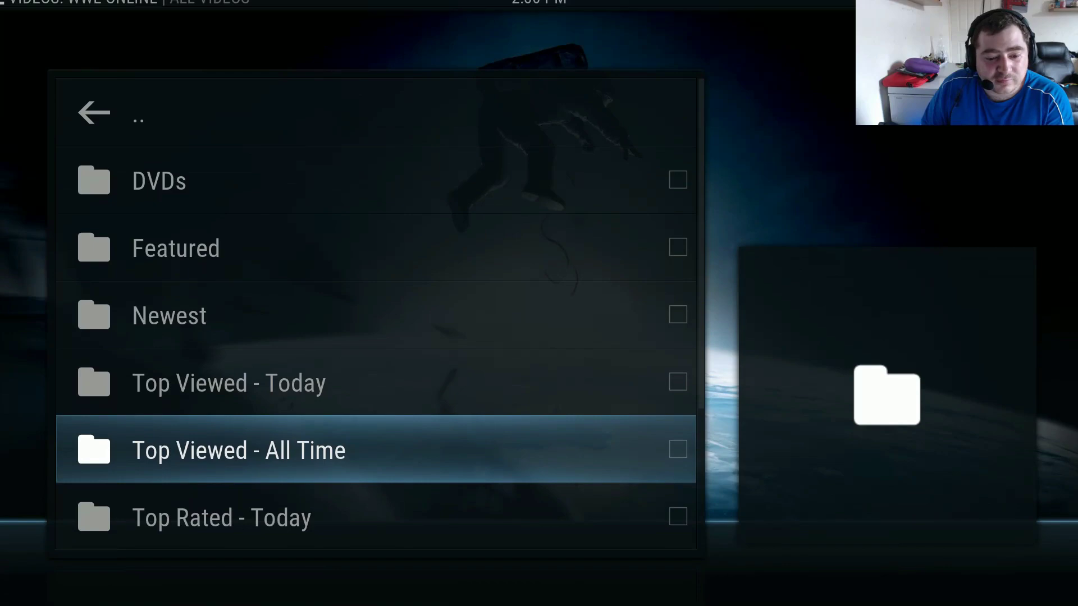
pyautogui.press('Down')
pyautogui.press('Down')
pyautogui.press('Down')
pyautogui.press('Down')
pyautogui.press('Down')
pyautogui.press('Down')
pyautogui.press('Down')
pyautogui.press('Down')
pyautogui.press('Down')
pyautogui.press('Escape')
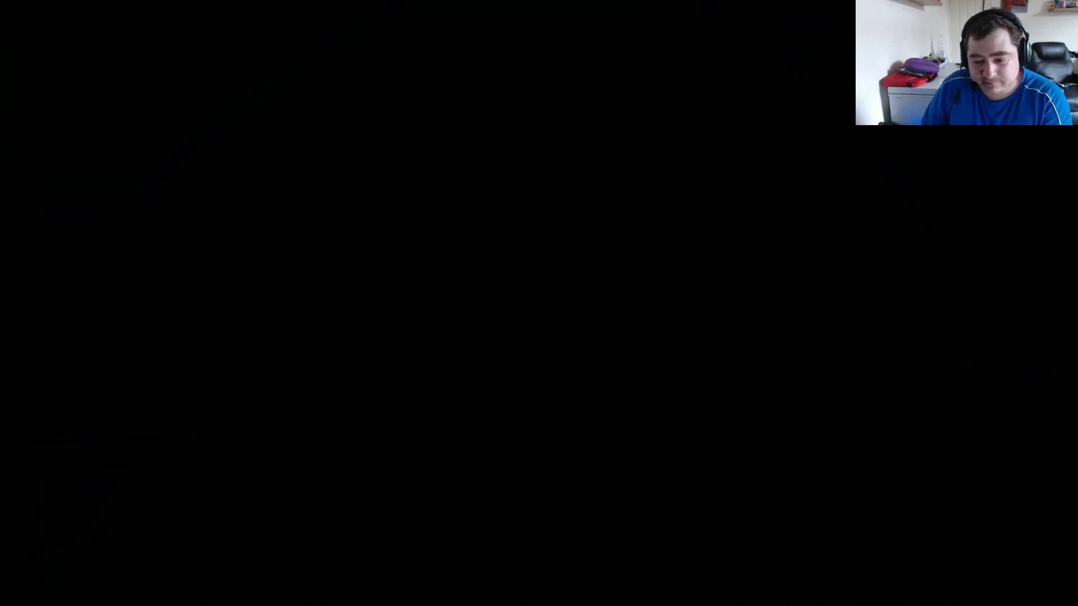
# - Play the WWE TV live stream, stop it from the playback controls, and move to Sports
pyautogui.press('Down')
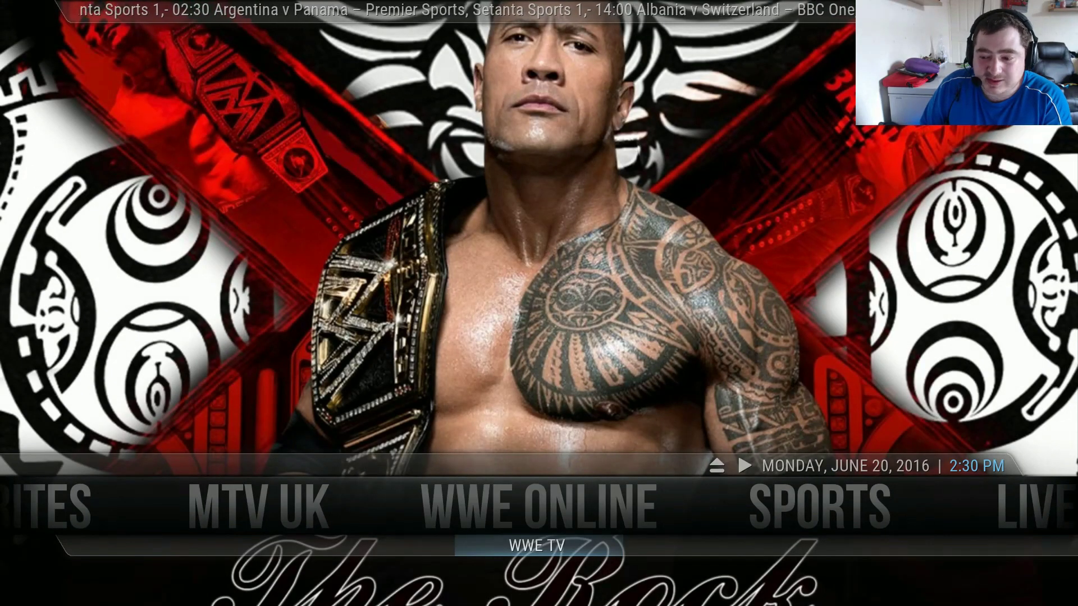
pyautogui.press('Return')
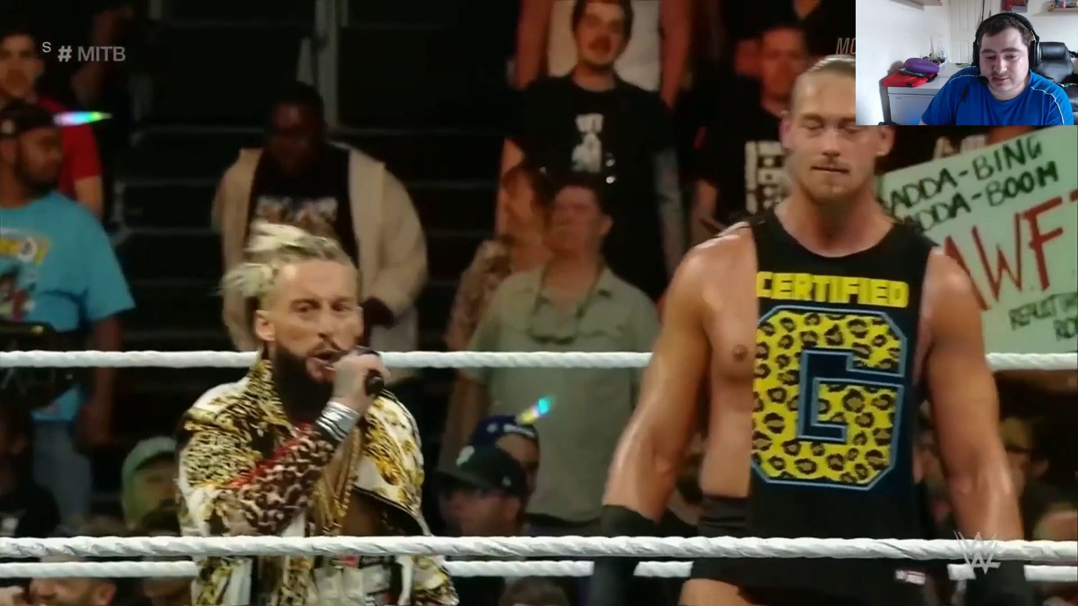
pyautogui.press('Return')
pyautogui.press('Right')
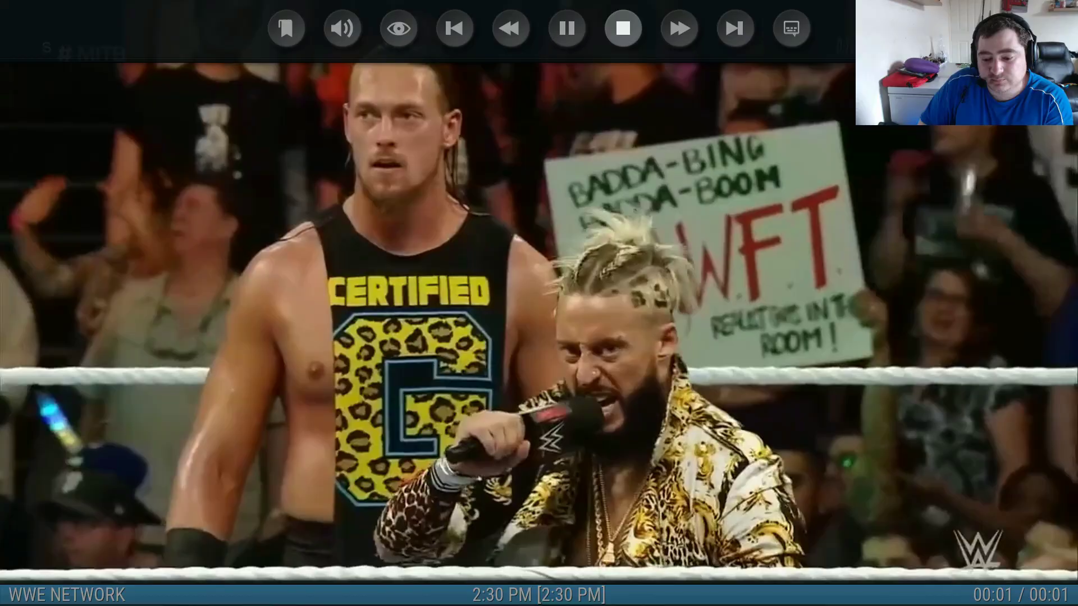
pyautogui.press('Return')
pyautogui.press('Right')
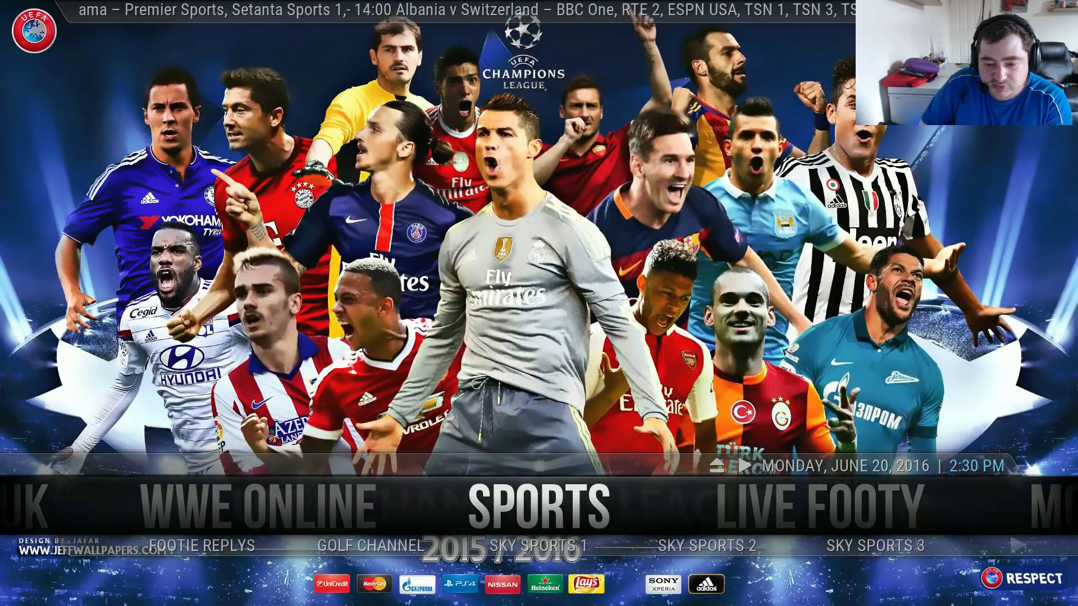
# - Open the Sports channel list, scroll through it, and back out to the home menu
pyautogui.press('Return')
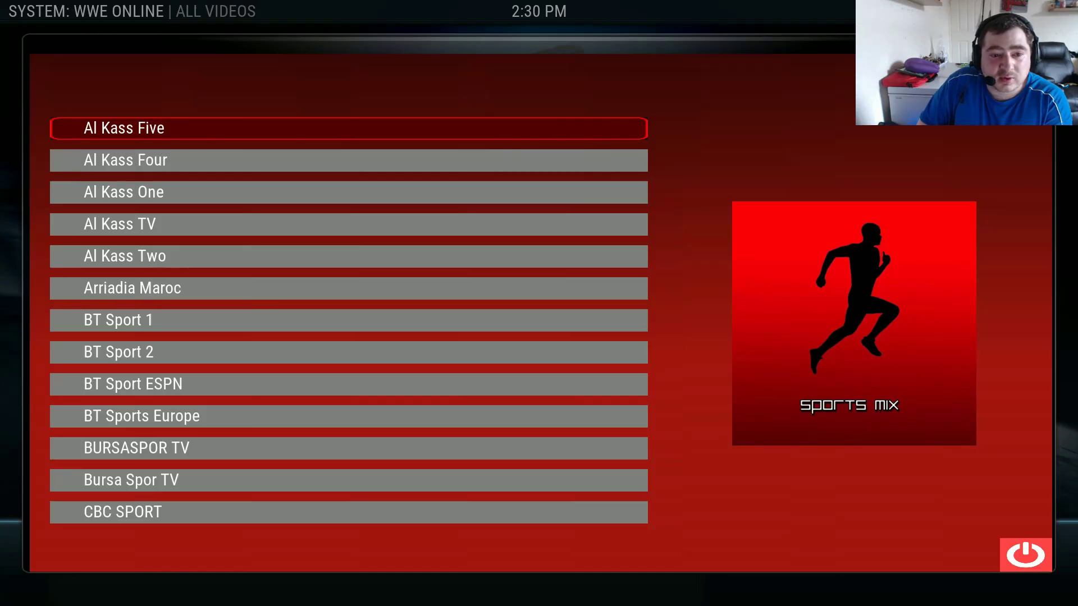
pyautogui.press('Down')
pyautogui.press('Down')
pyautogui.press('Down')
pyautogui.press('Down')
pyautogui.press('Down')
pyautogui.press('Down')
pyautogui.press('Down')
pyautogui.press('Down')
pyautogui.press('Down')
pyautogui.press('Down')
pyautogui.press('Down')
pyautogui.press('Down')
pyautogui.press('Down')
pyautogui.press('Down')
pyautogui.press('Down')
pyautogui.press('Down')
pyautogui.press('Down')
pyautogui.press('Down')
pyautogui.press('Down')
pyautogui.press('Down')
pyautogui.press('Down')
pyautogui.press('Down')
pyautogui.press('Down')
pyautogui.press('Down')
pyautogui.press('Down')
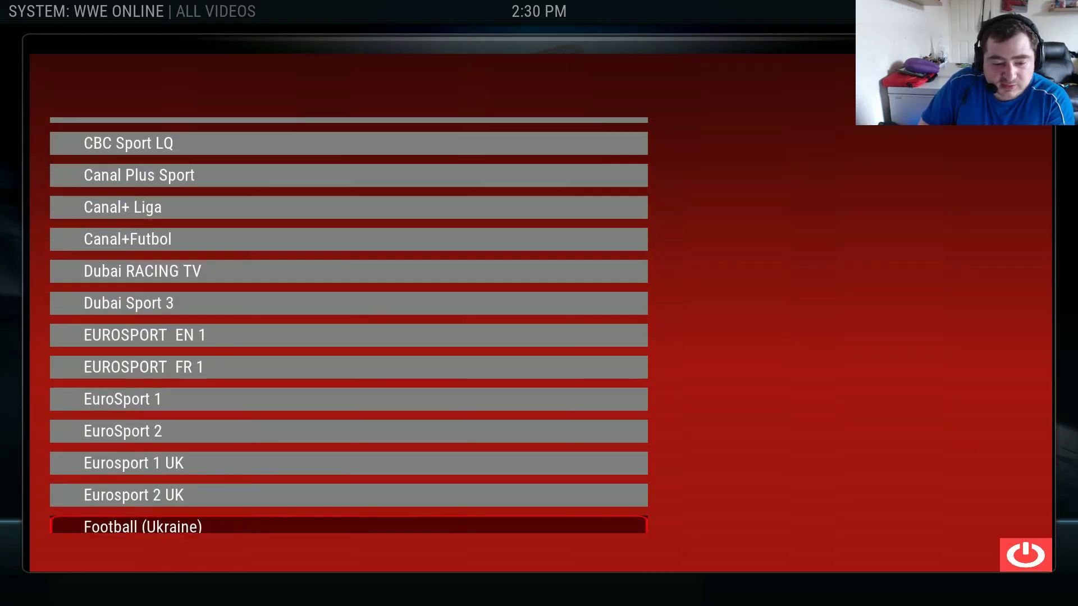
pyautogui.press('BackSpace')
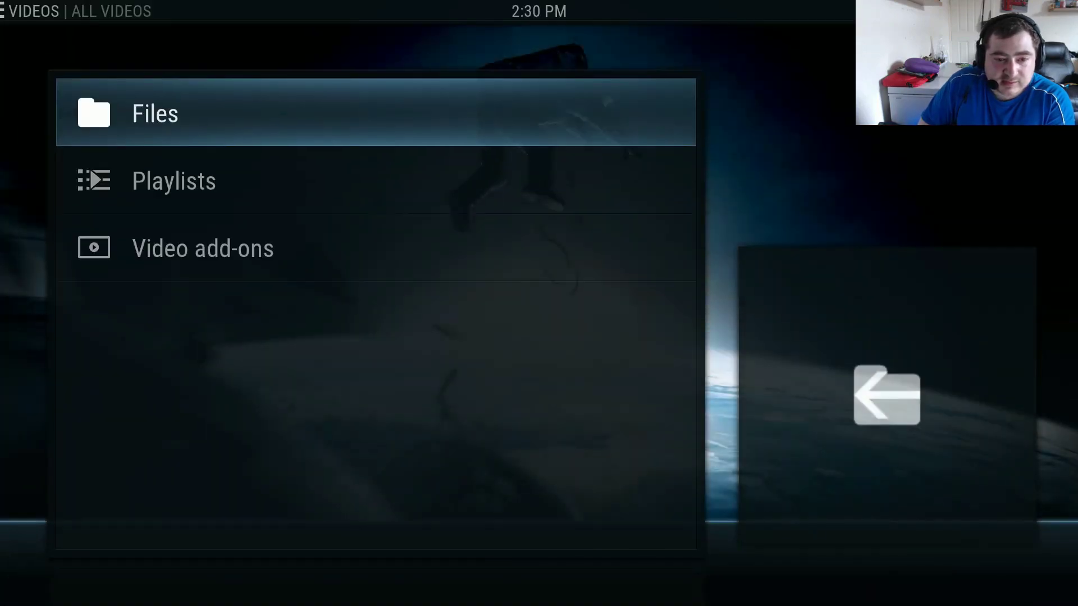
pyautogui.press('BackSpace')
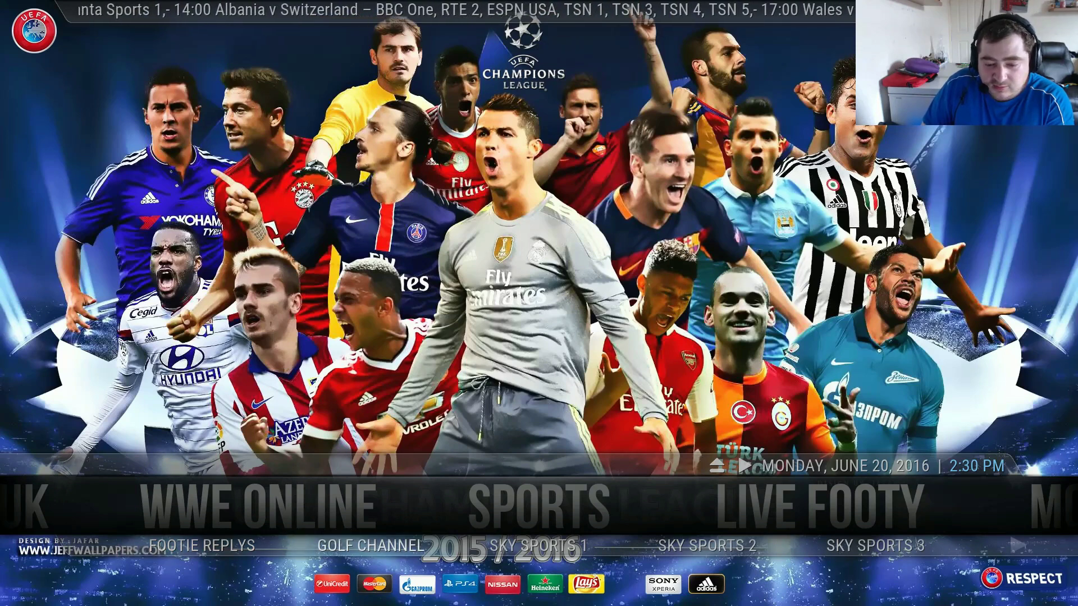
# - Browse the Sports shortcuts from Sky Sports 1 along to Sky F1
pyautogui.press('Right')
pyautogui.press('Right')
pyautogui.press('Right')
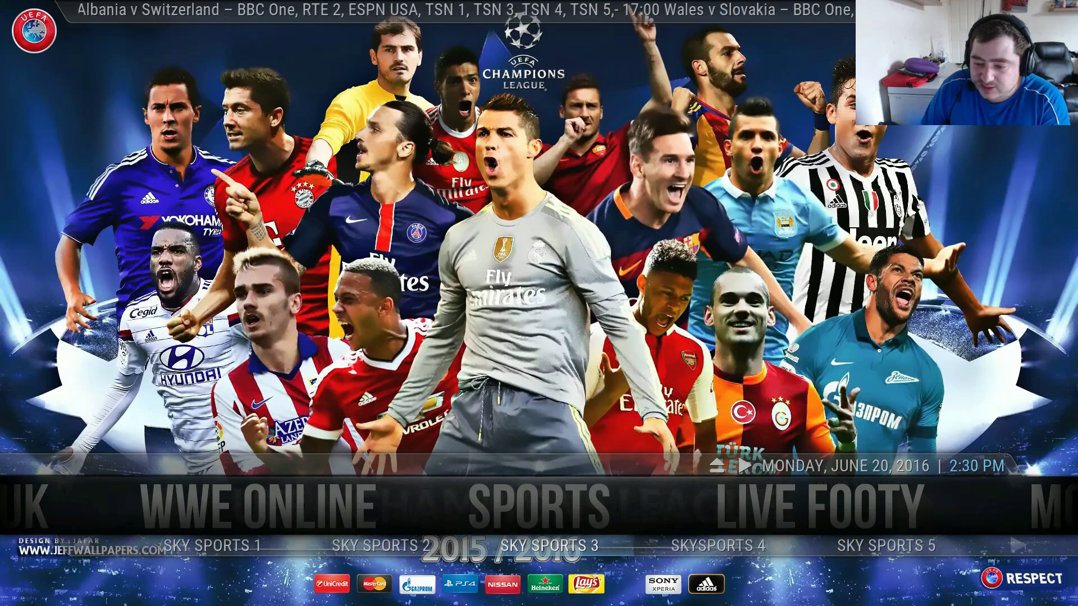
pyautogui.press('Right')
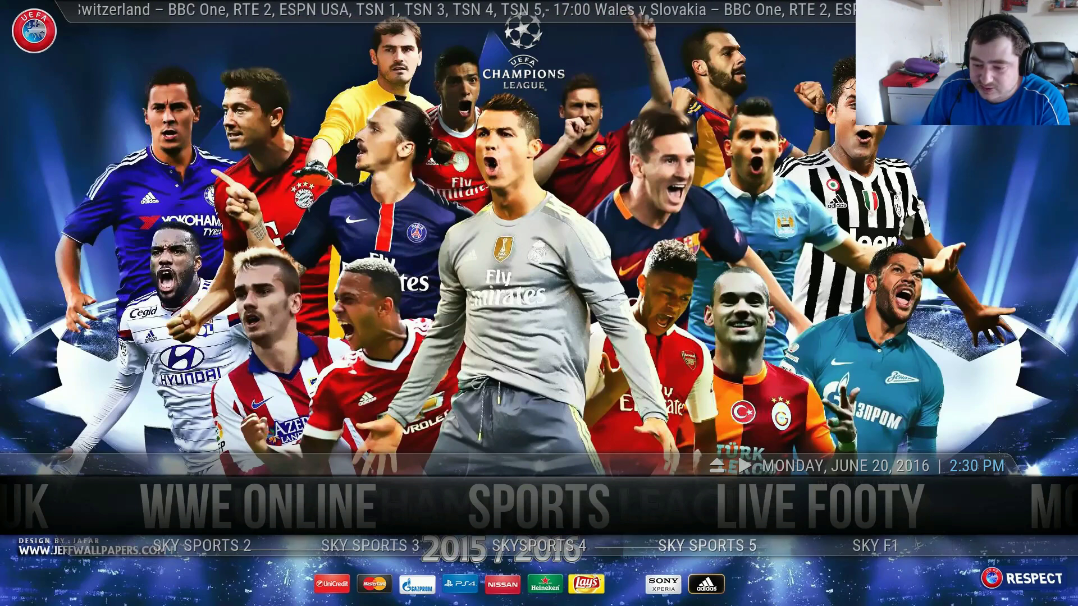
pyautogui.press('Right')
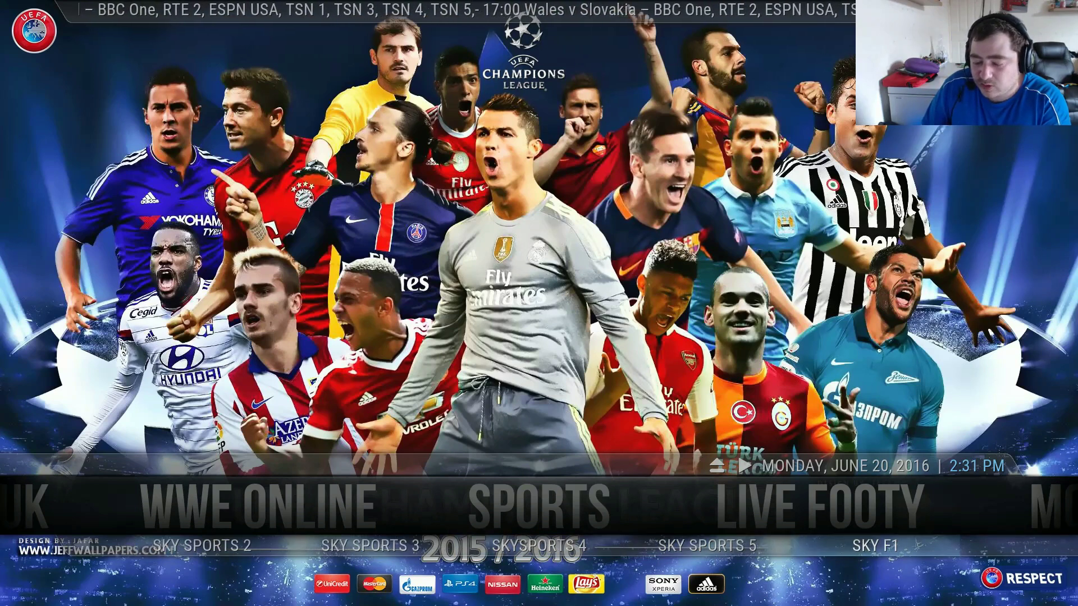
pyautogui.press('Up')
# - Open ZemTV Live Events under Live Footy and scroll to the Slovakia - England soccer stream
pyautogui.press('Right')
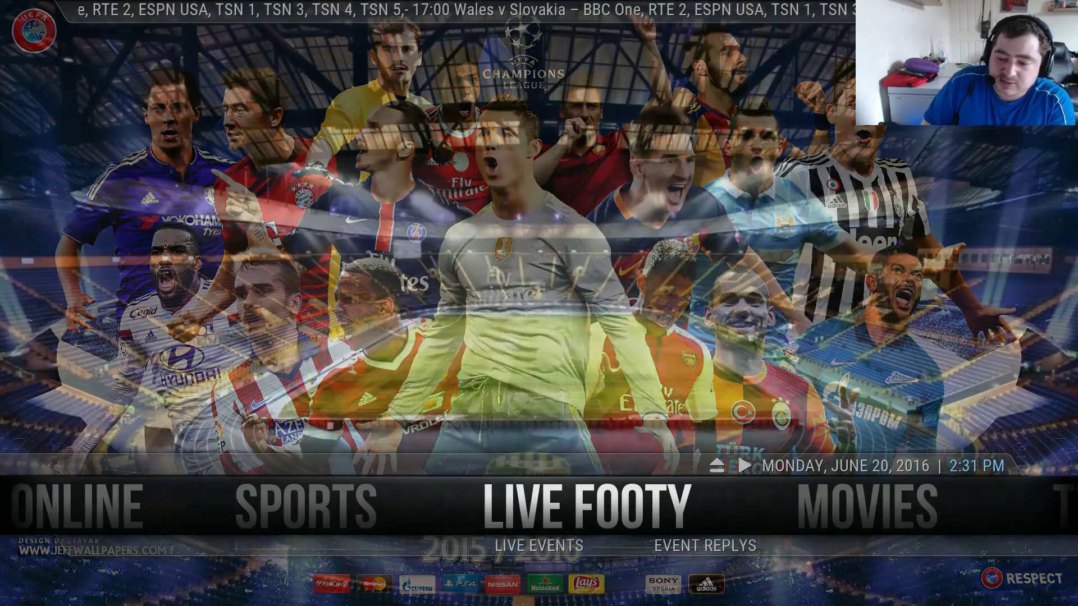
pyautogui.press('Down')
pyautogui.press('Left')
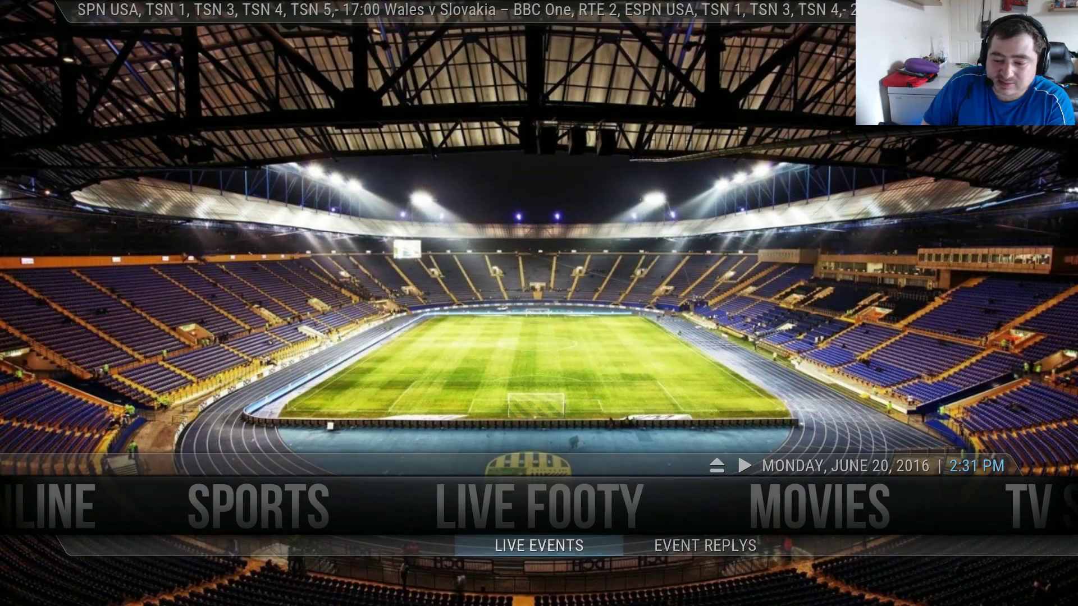
pyautogui.press('Return')
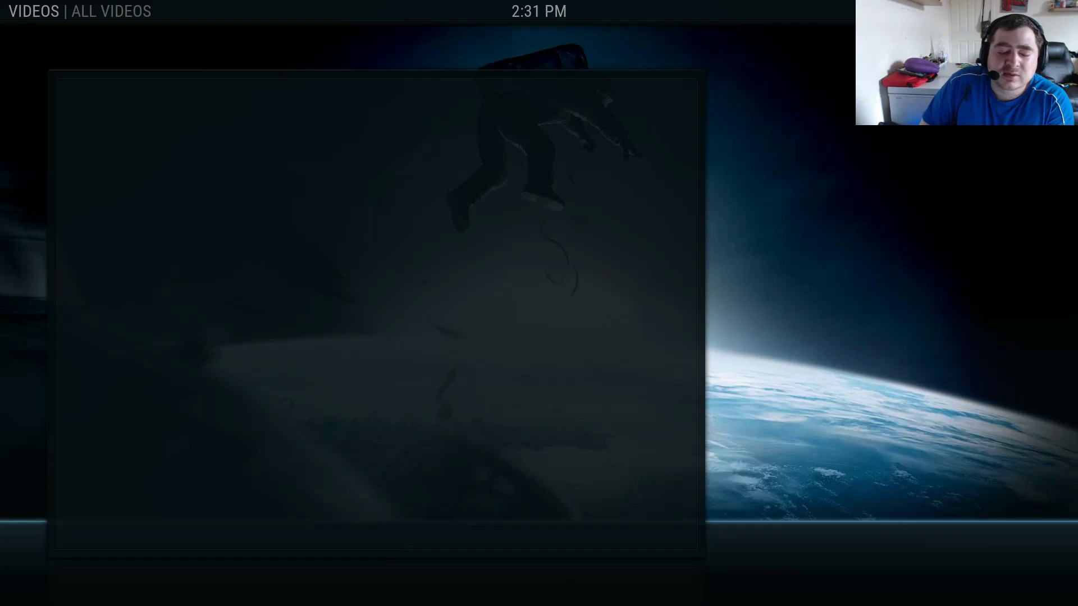
pyautogui.press('Down')
pyautogui.press('Down')
pyautogui.press('Down')
pyautogui.press('Down')
pyautogui.press('Down')
pyautogui.press('Down')
pyautogui.press('Down')
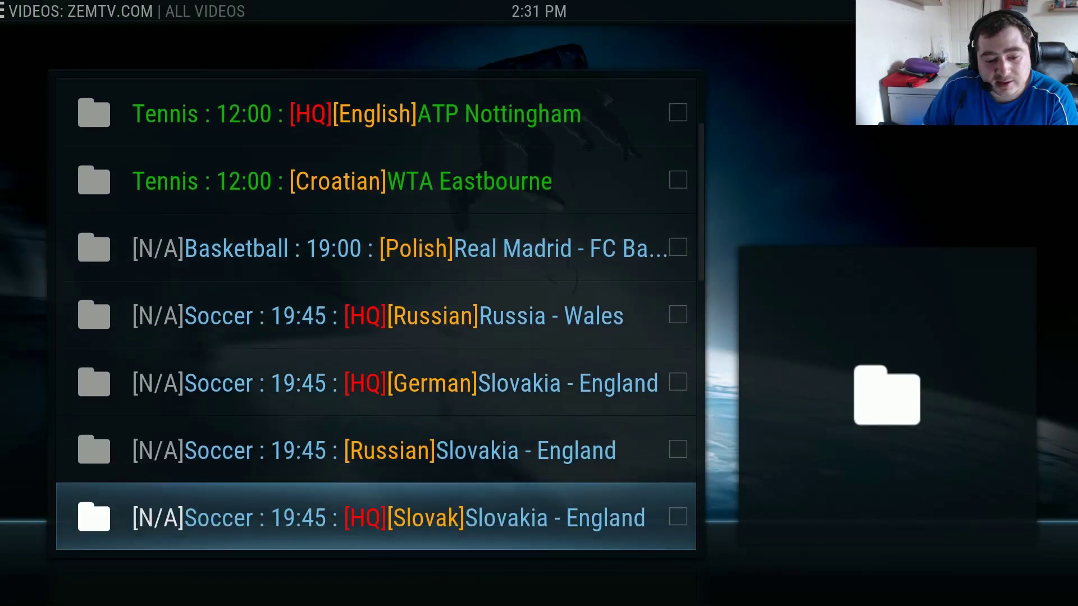